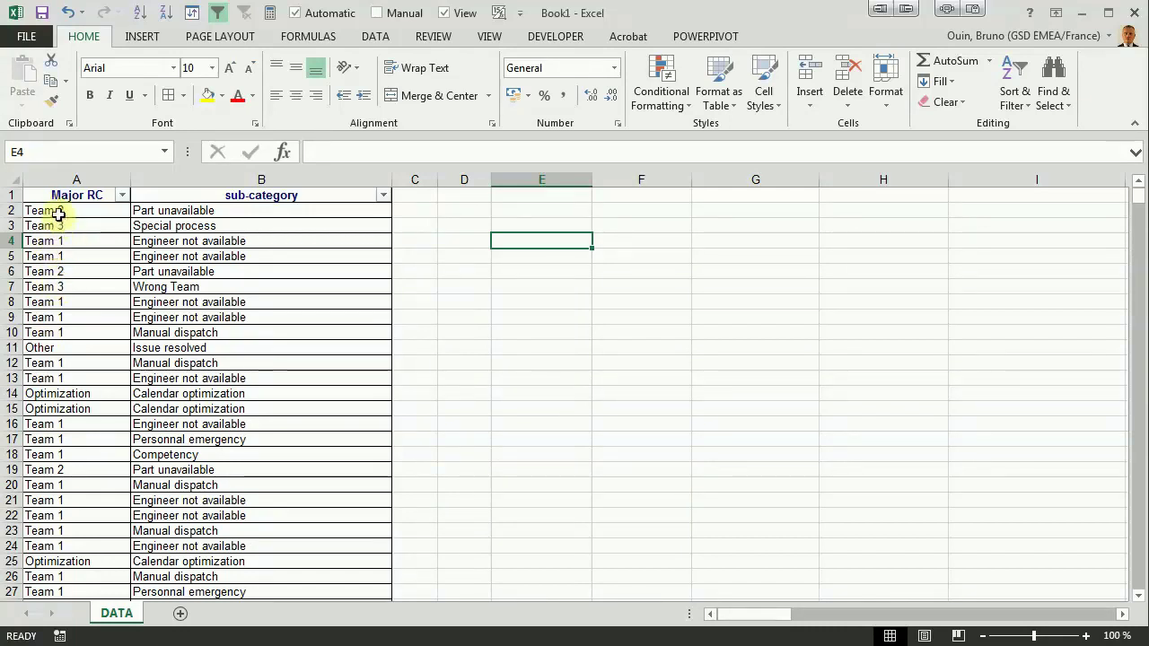
- Create a PivotTable from DATA!$A$1:$B$61, placing it on the existing worksheet at cell D2
scroll(61, 414, "down", 9)
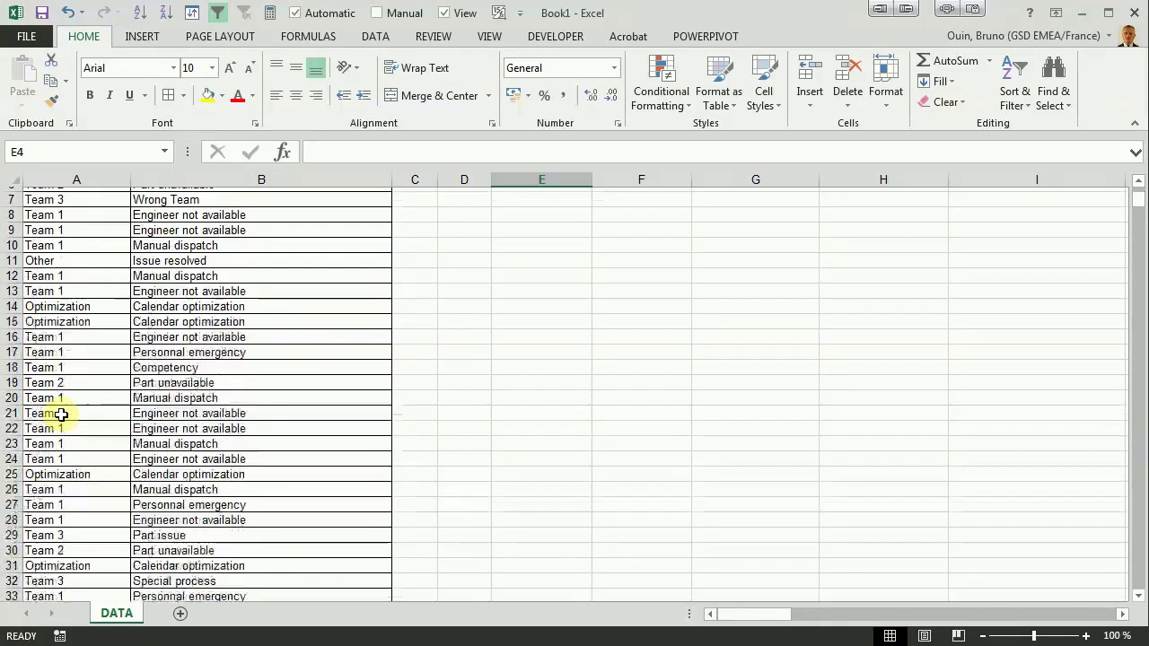
scroll(61, 414, "up", 9)
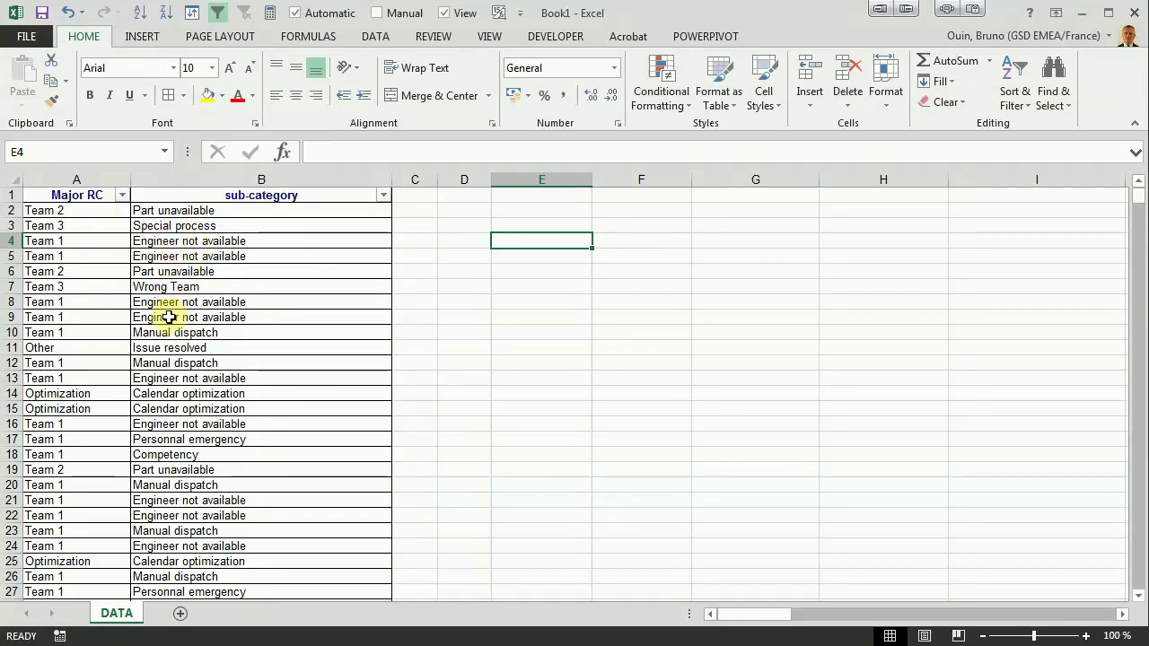
scroll(169, 316, "down", 17)
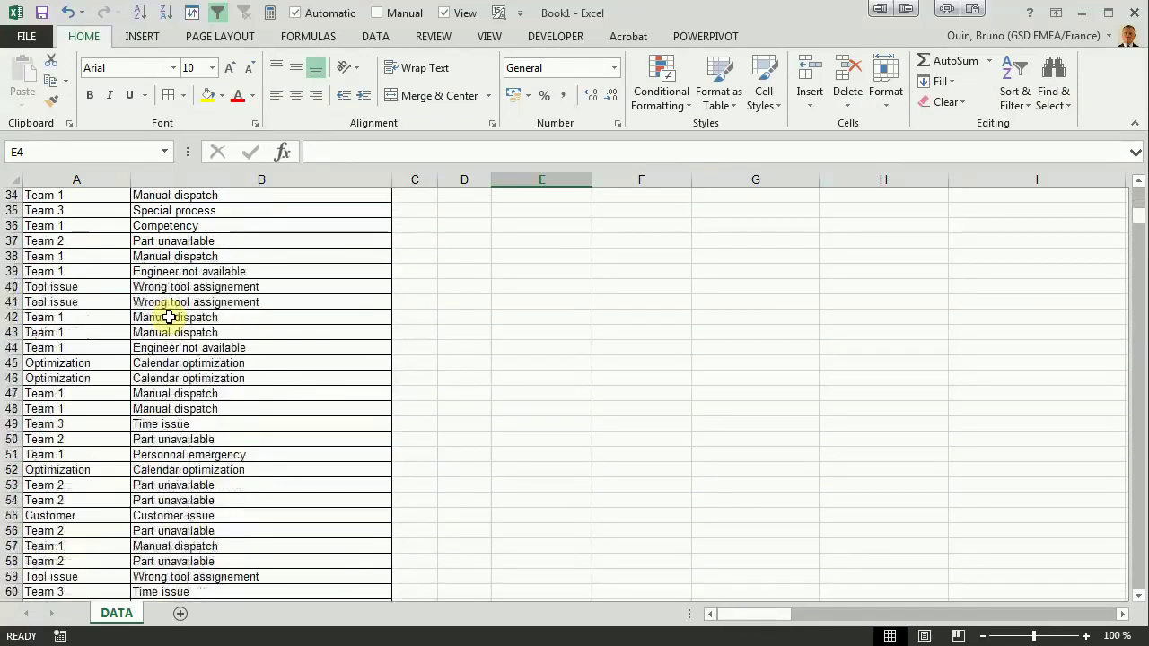
scroll(168, 317, "up", 17)
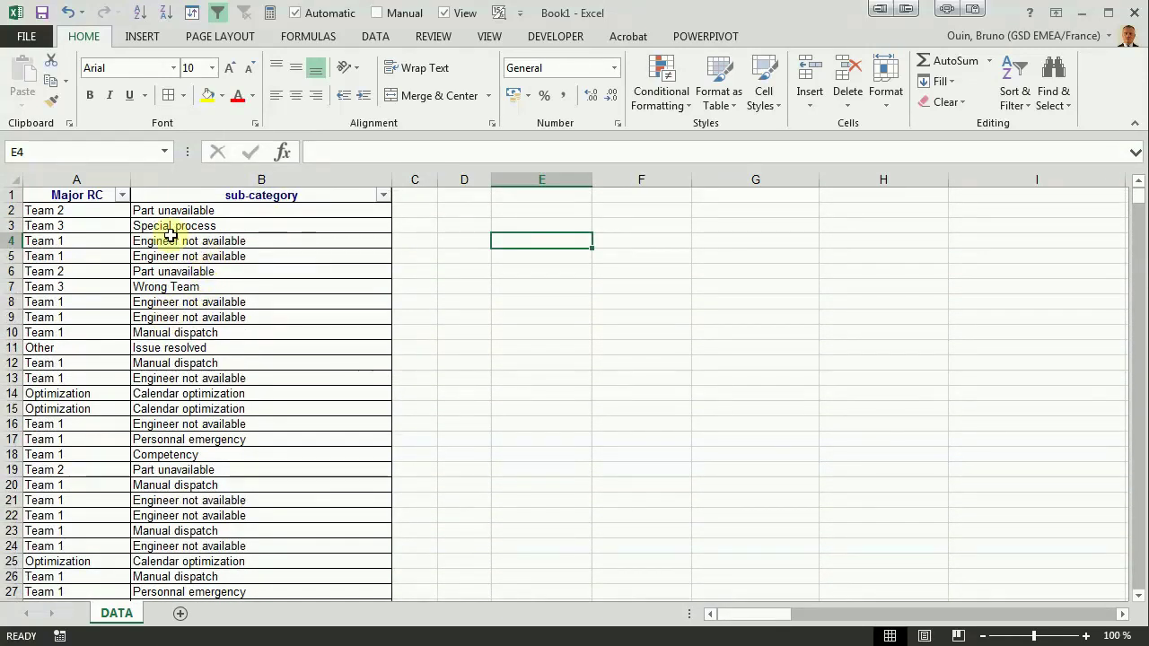
left_click(163, 237)
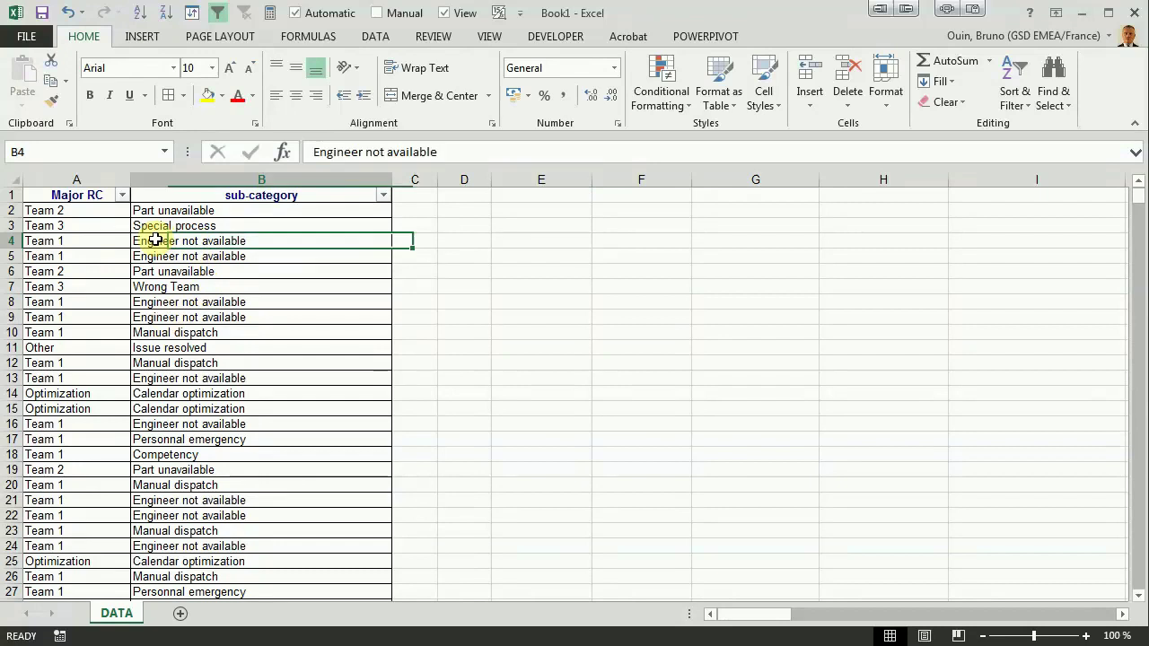
left_click(139, 36)
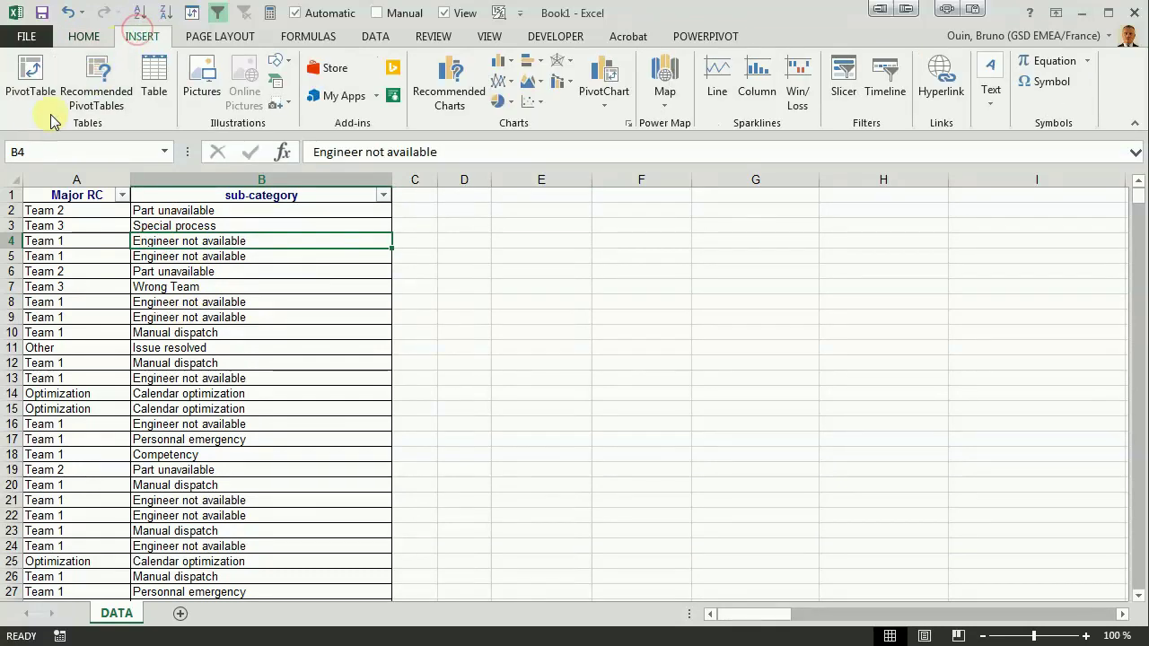
left_click(34, 86)
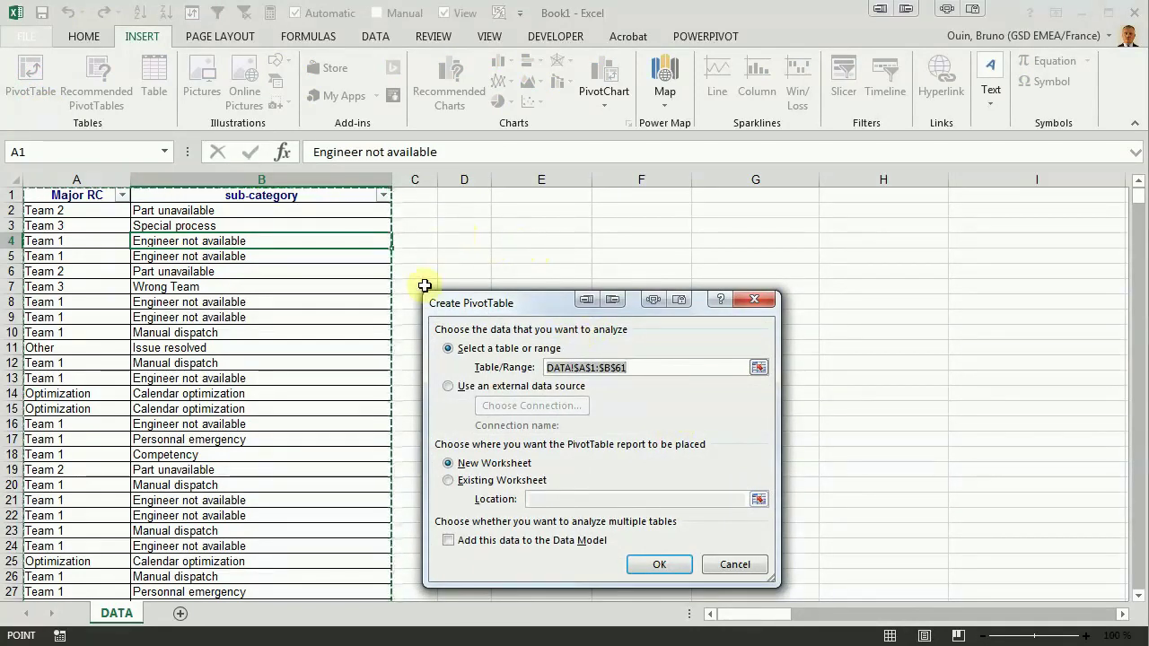
left_click(448, 482)
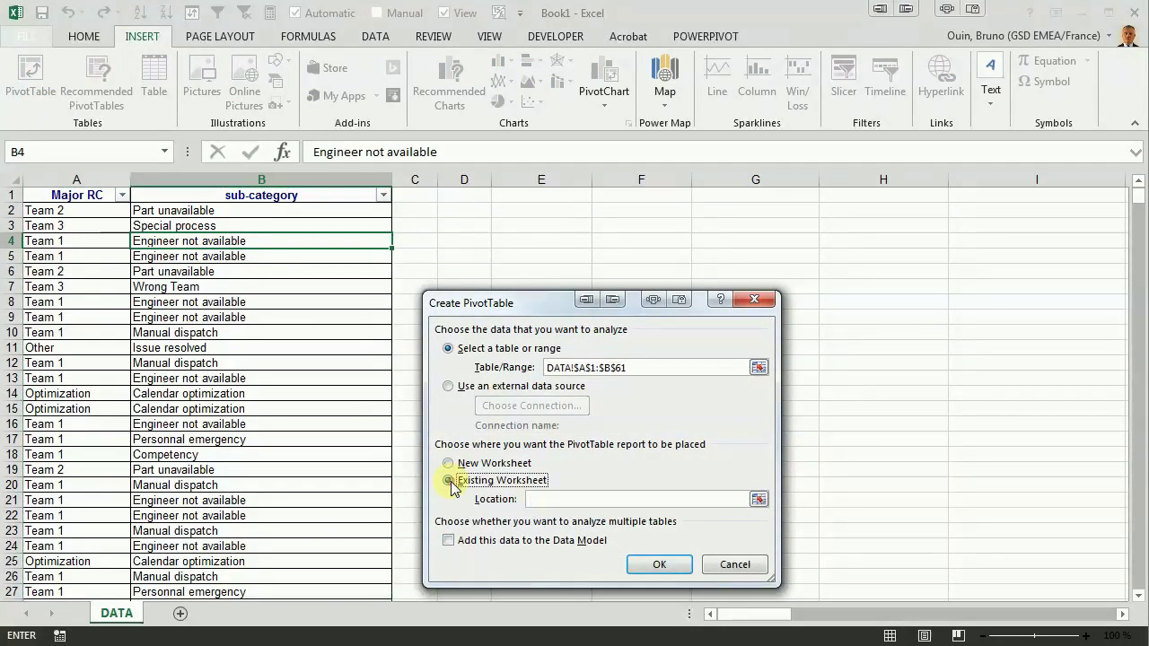
left_click(453, 209)
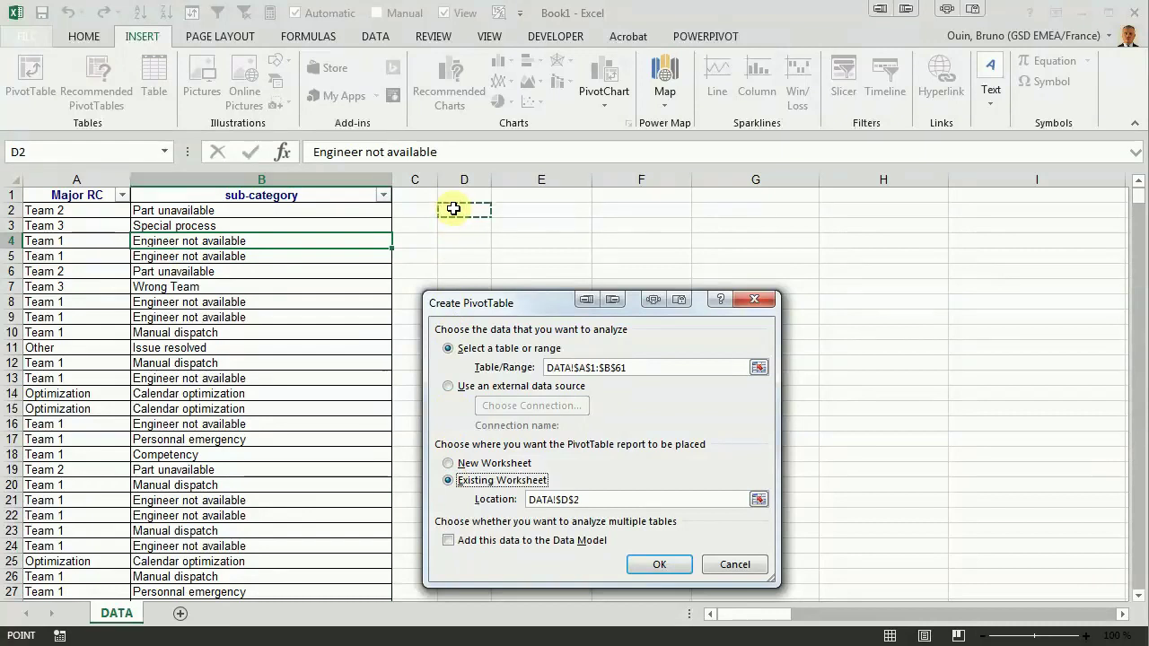
left_click(659, 564)
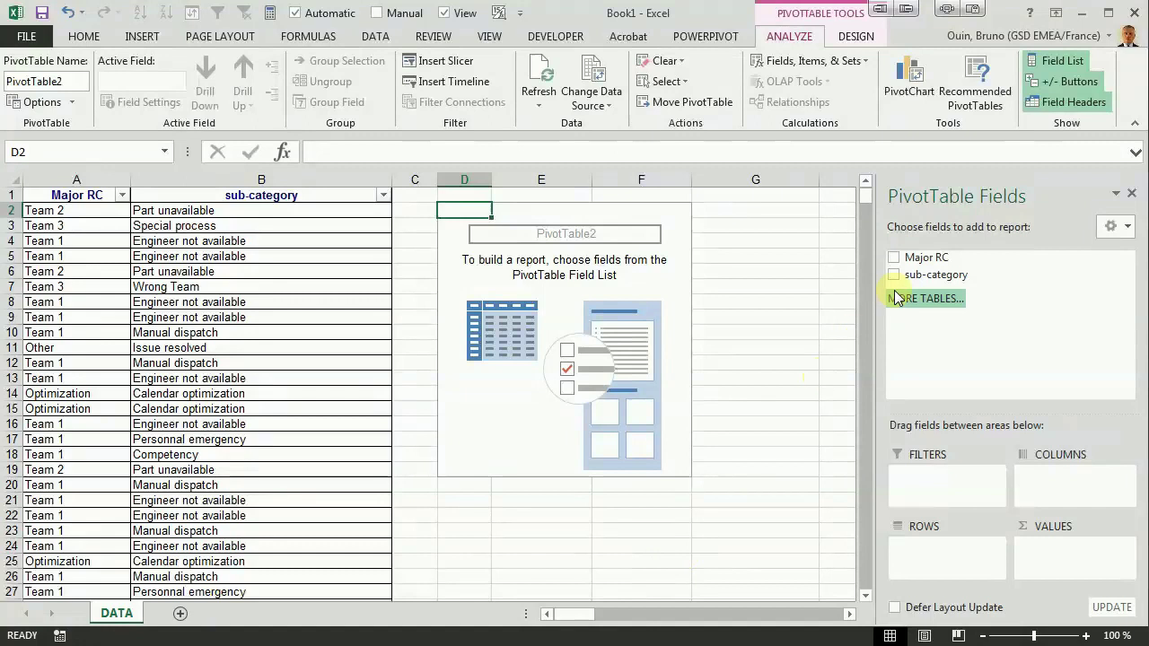
- Lay out the PivotTable with Major RC as rows, sub-category as columns, and the count of sub-category as values
left_click_drag(921, 256, 933, 554)
left_click_drag(974, 274, 1054, 485)
left_click_drag(925, 275, 1056, 556)
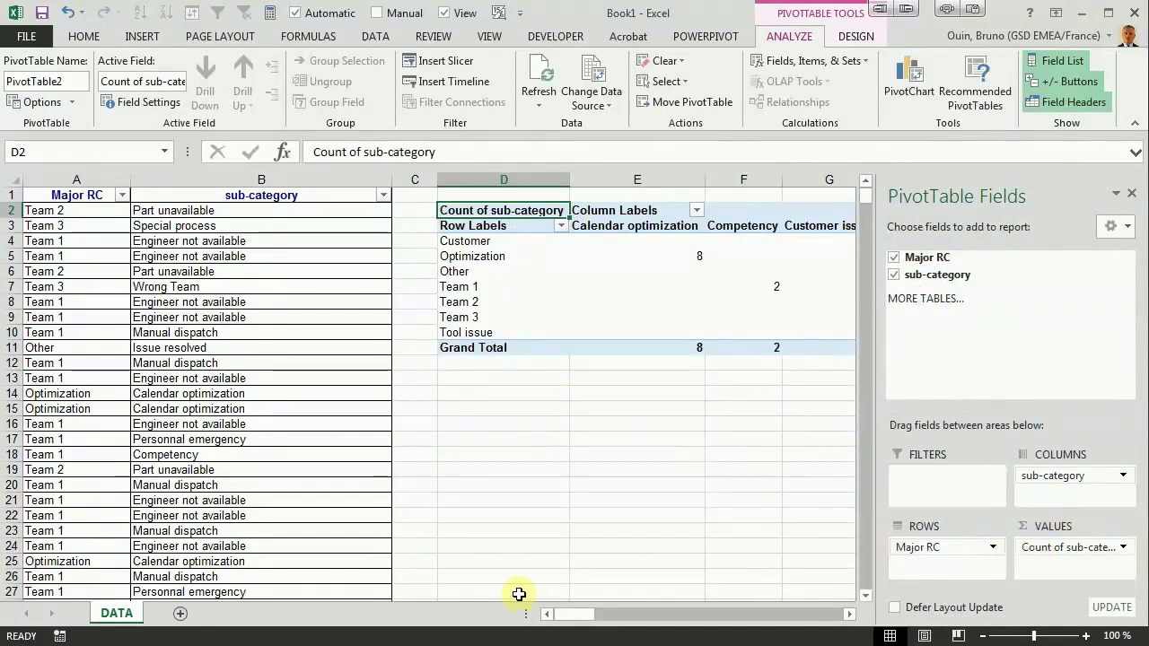
left_click(653, 498)
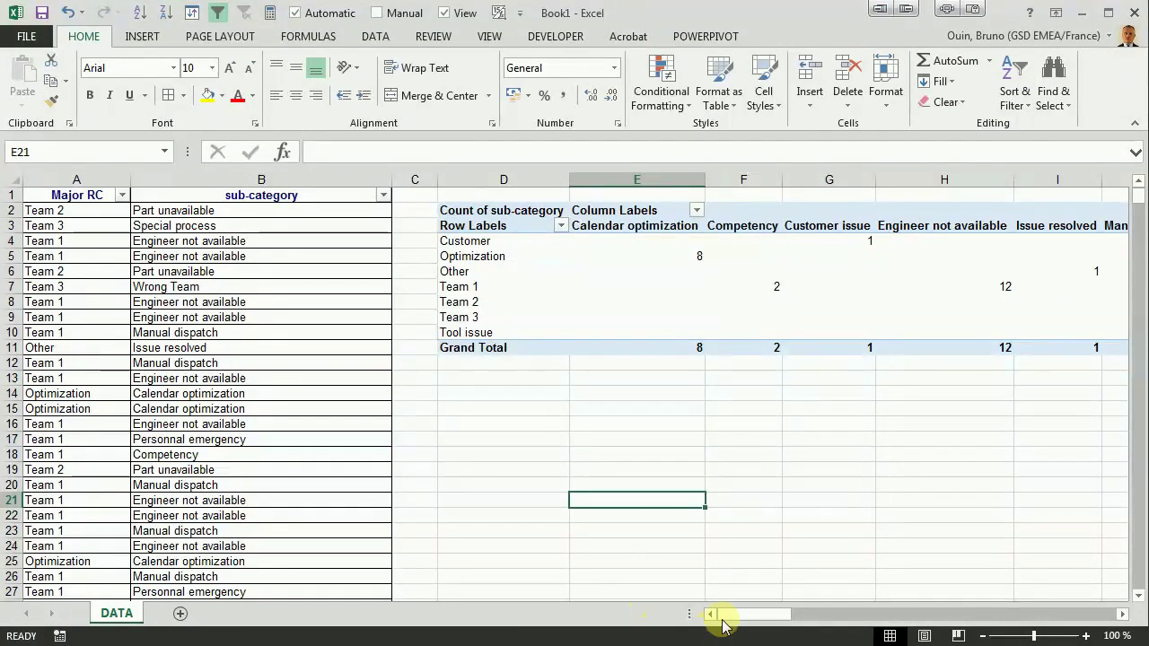
left_click_drag(750, 614, 751, 610)
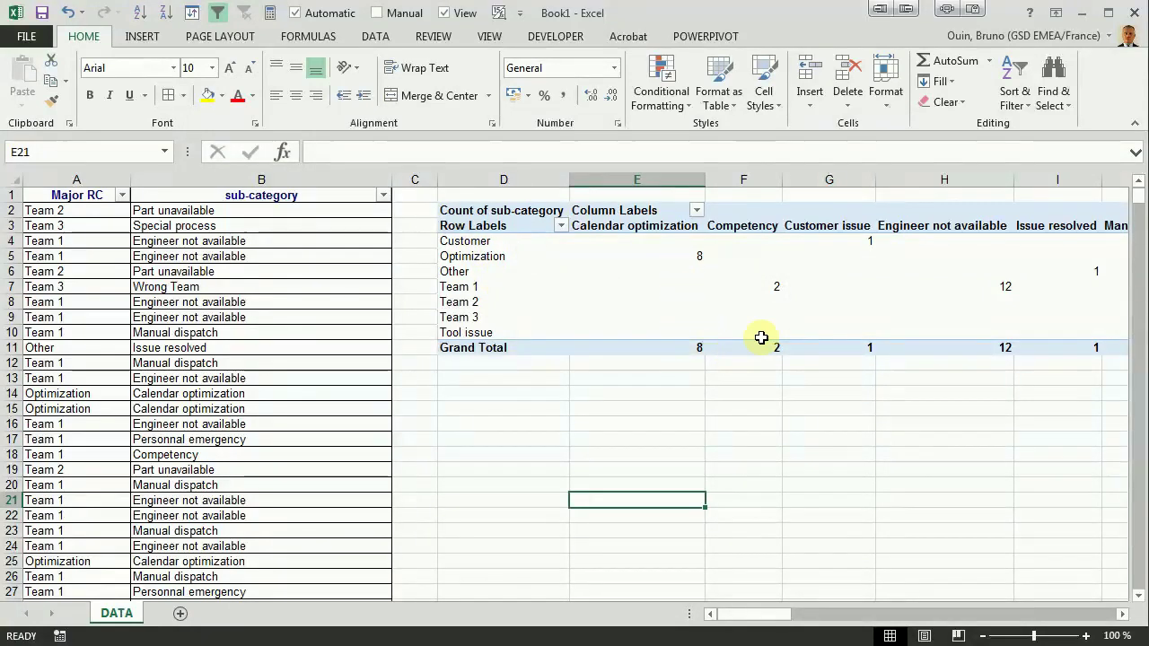
- Show the Count of sub-category values as % of Grand Total
left_click(644, 257)
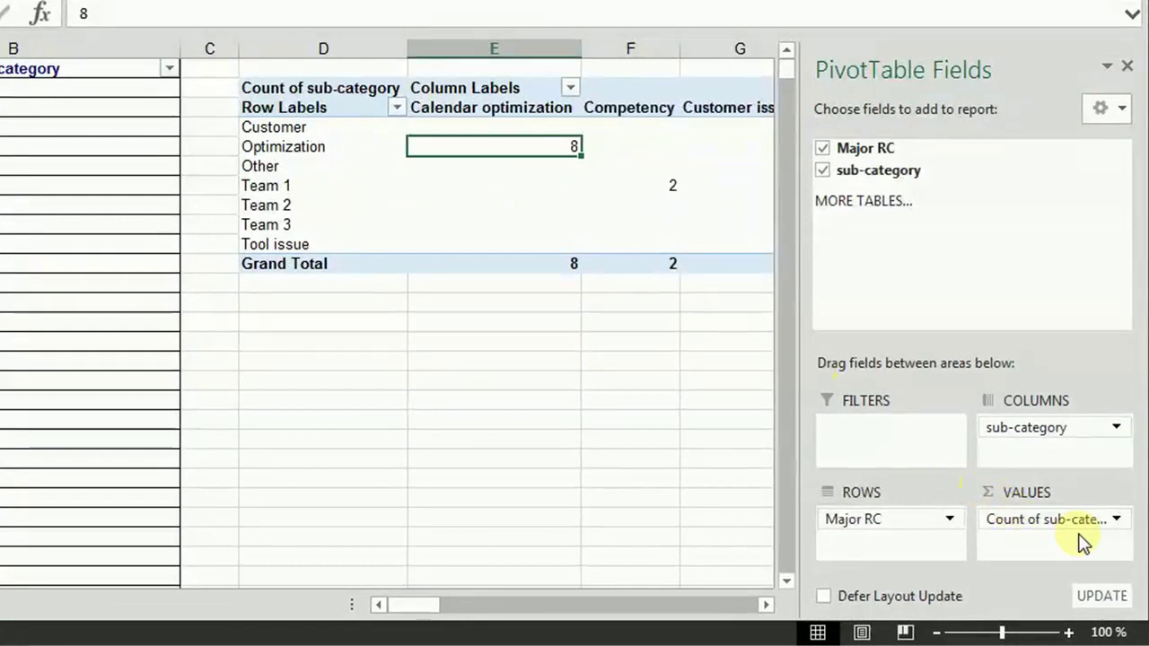
left_click(1117, 520)
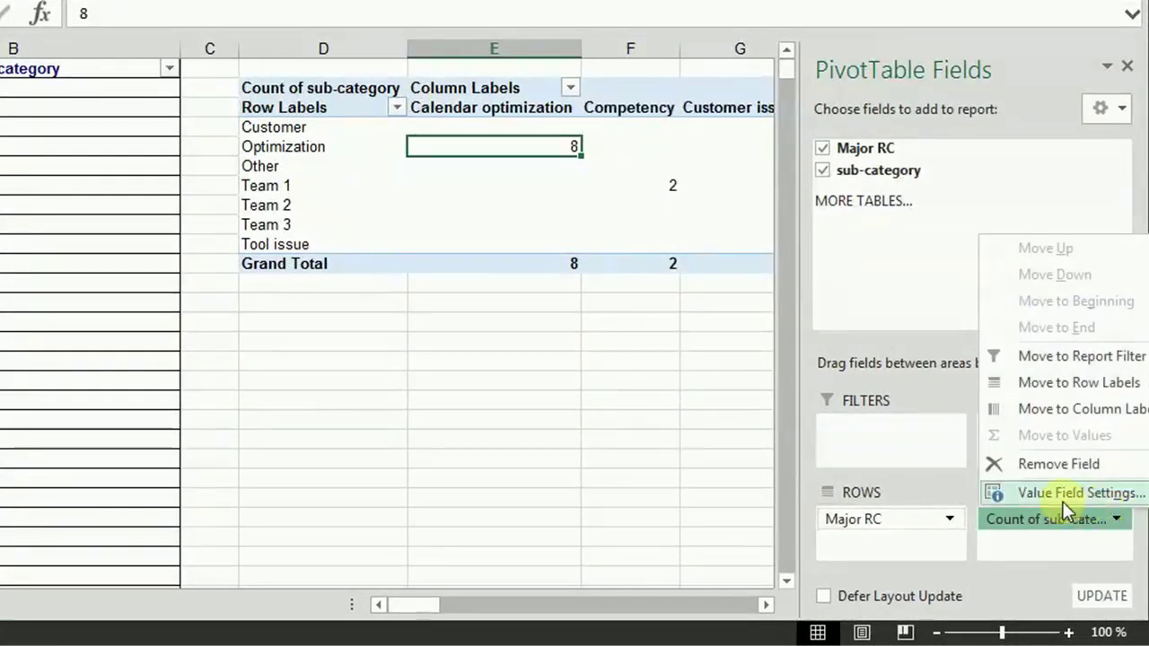
left_click(1048, 492)
left_click_drag(359, 213, 257, 67)
left_click(314, 163)
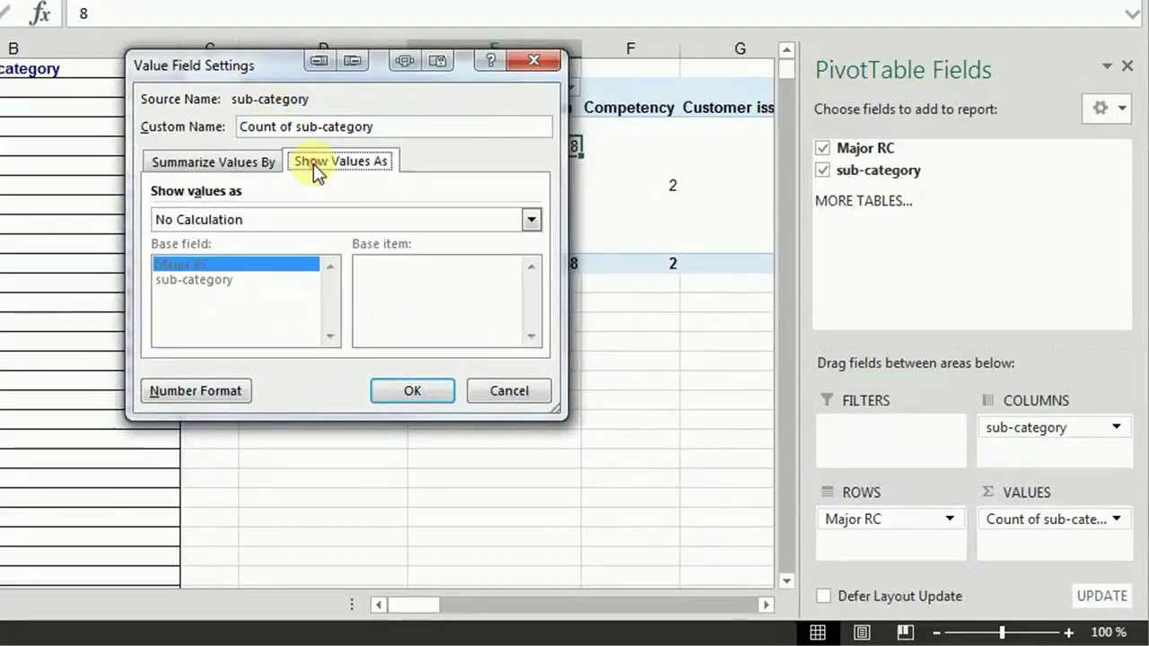
left_click(531, 220)
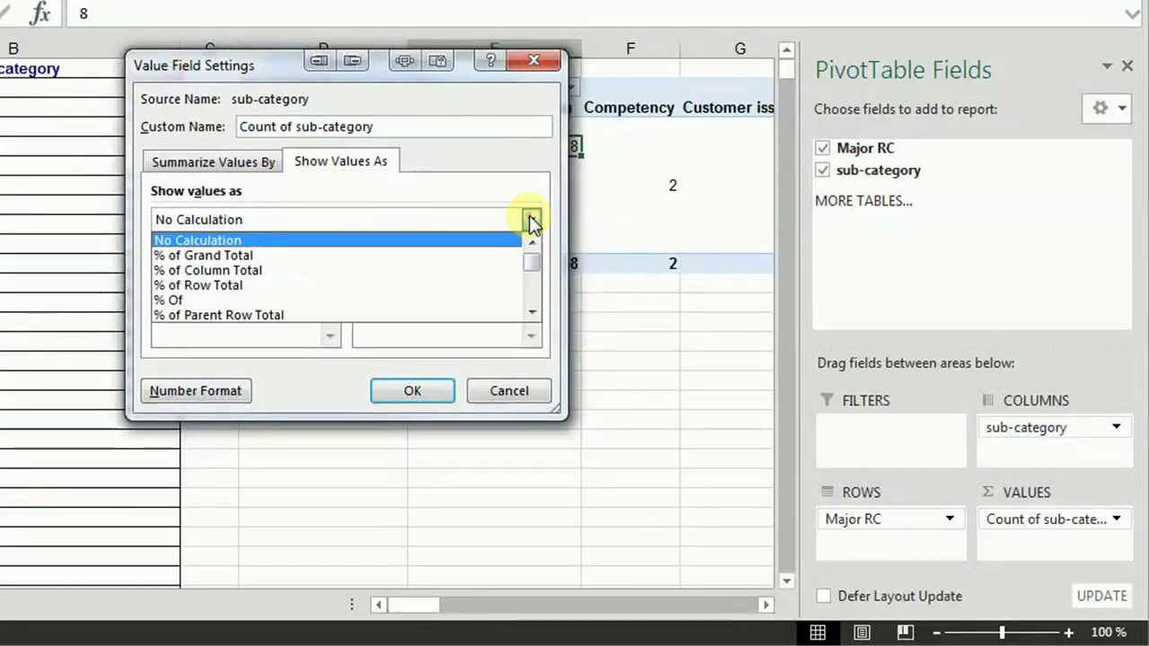
left_click(200, 259)
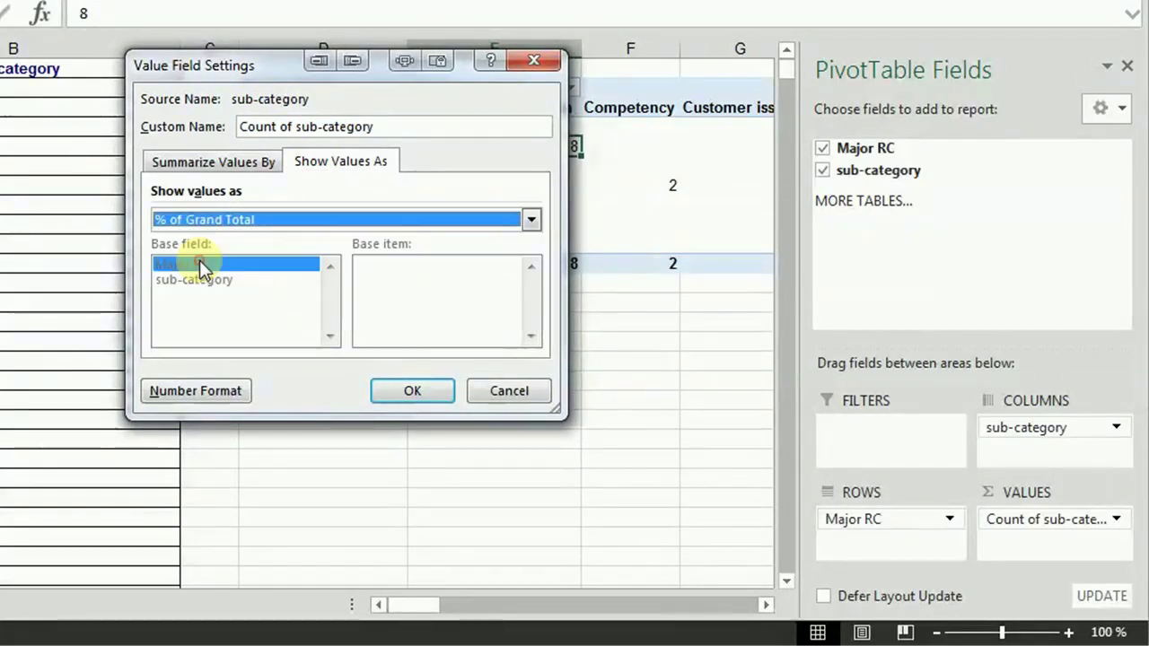
left_click(417, 390)
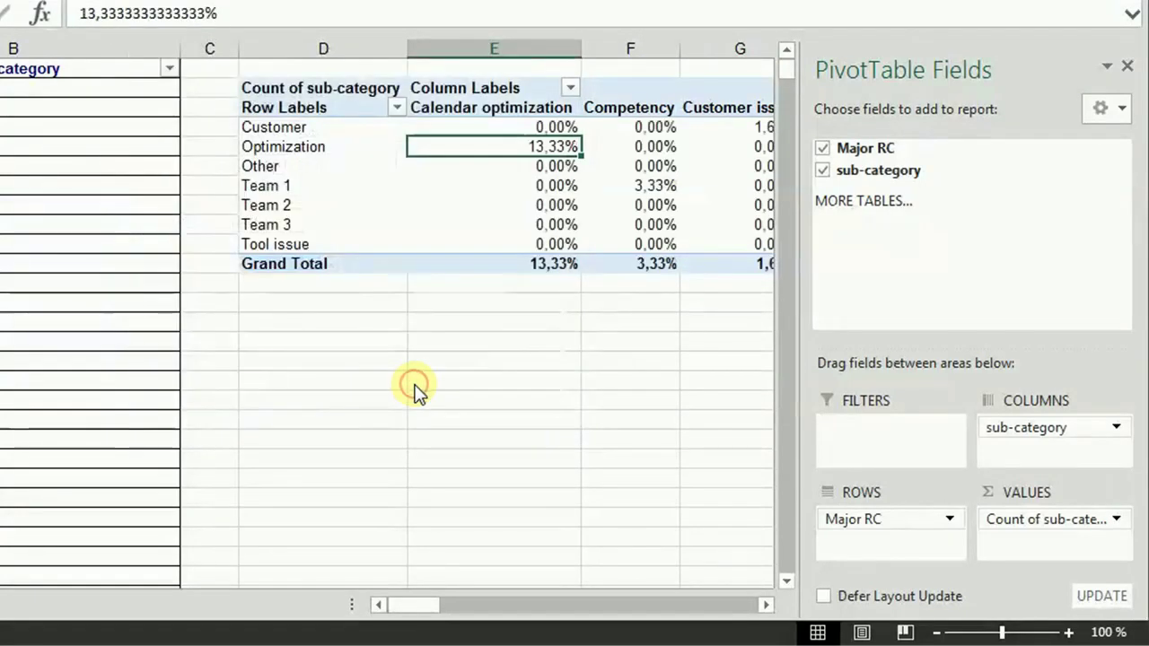
left_click(516, 492)
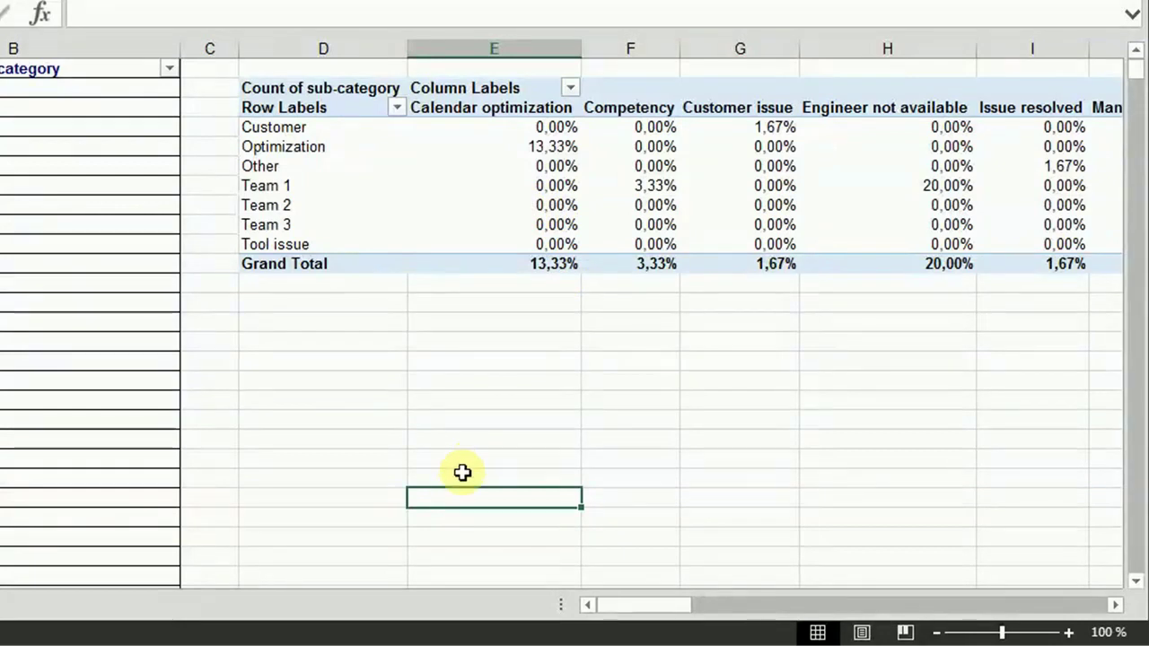
left_click_drag(631, 604, 581, 606)
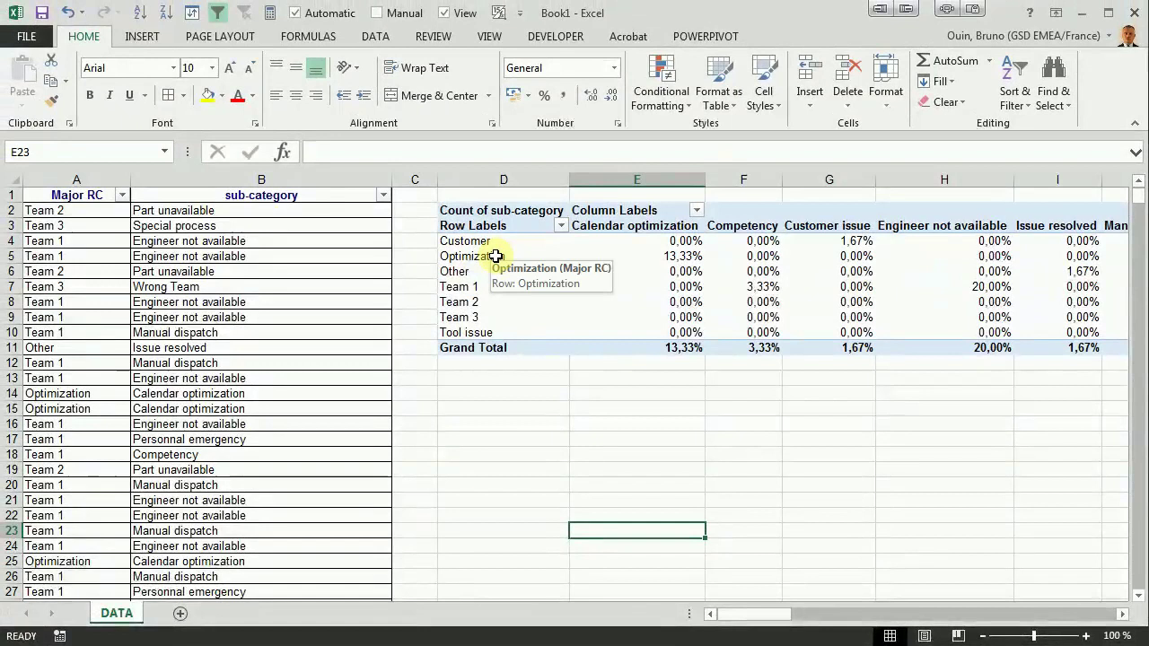
- Insert a Stacked Bar PivotChart based on the PivotTable
left_click(307, 146)
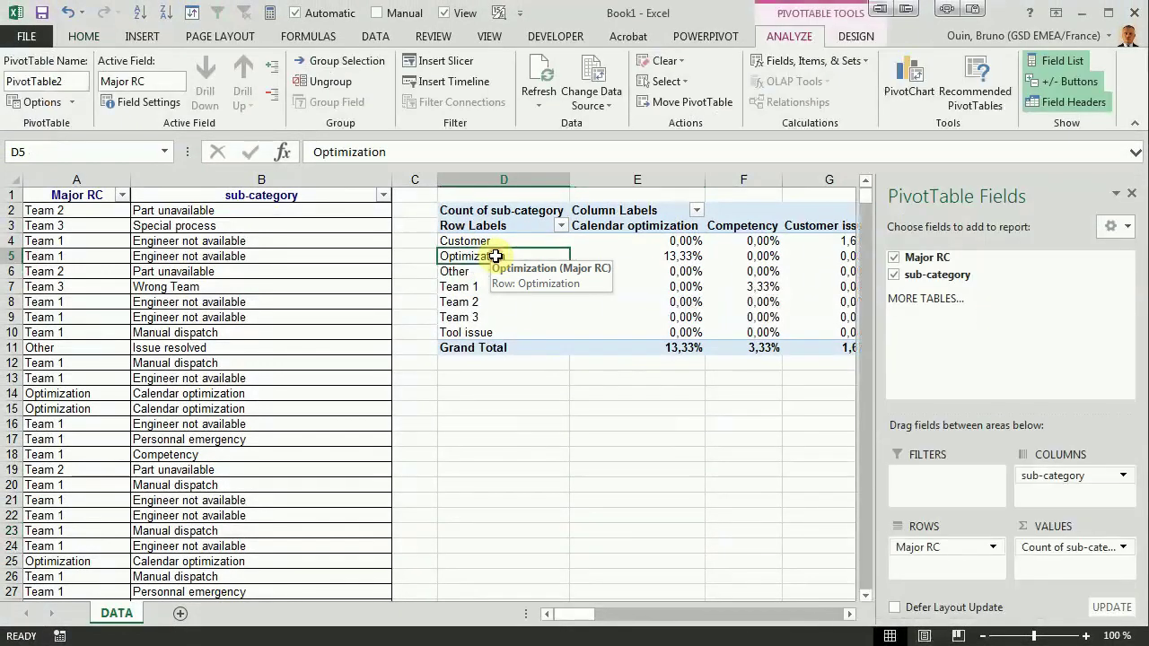
left_click(908, 79)
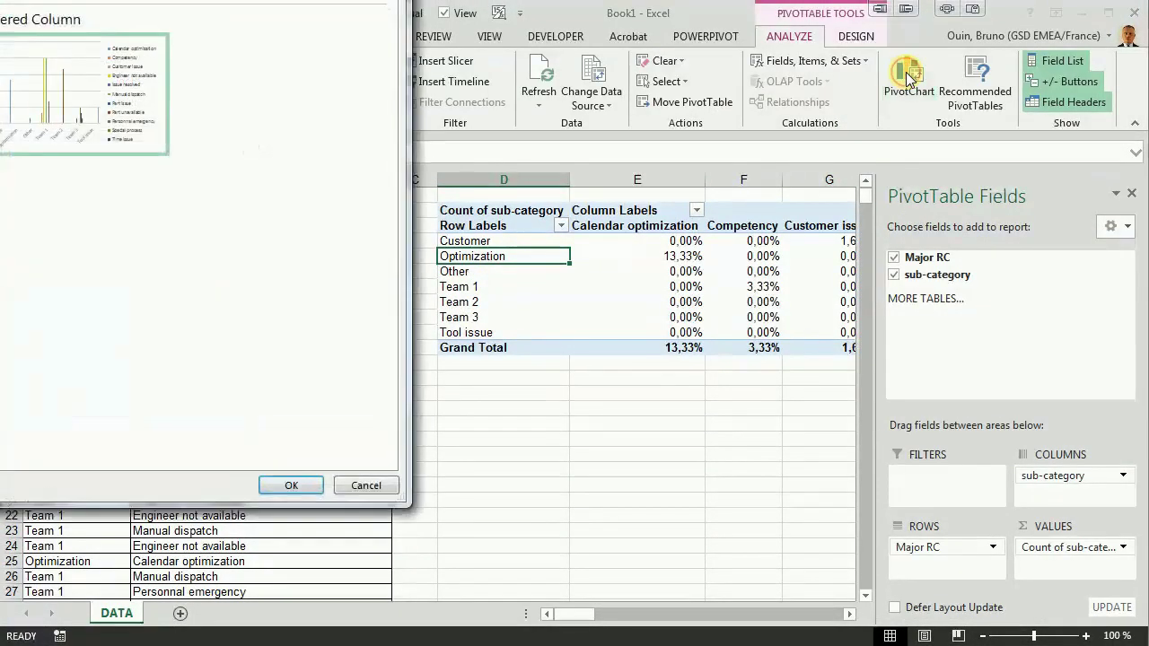
left_click_drag(99, 0, 514, 58)
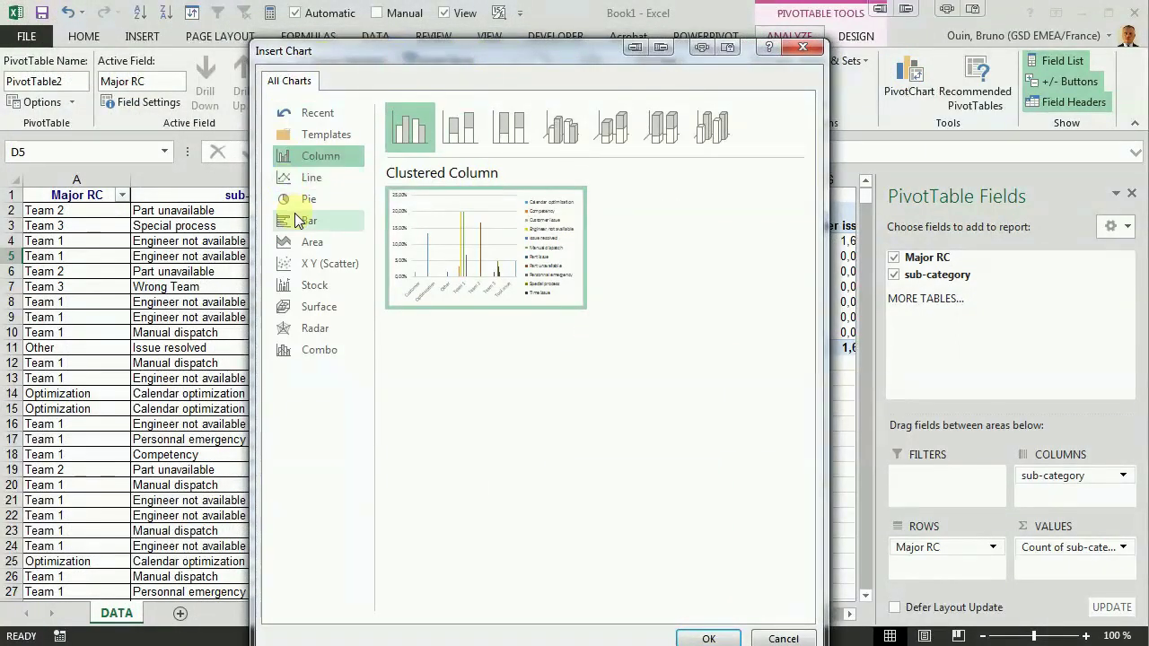
left_click(289, 221)
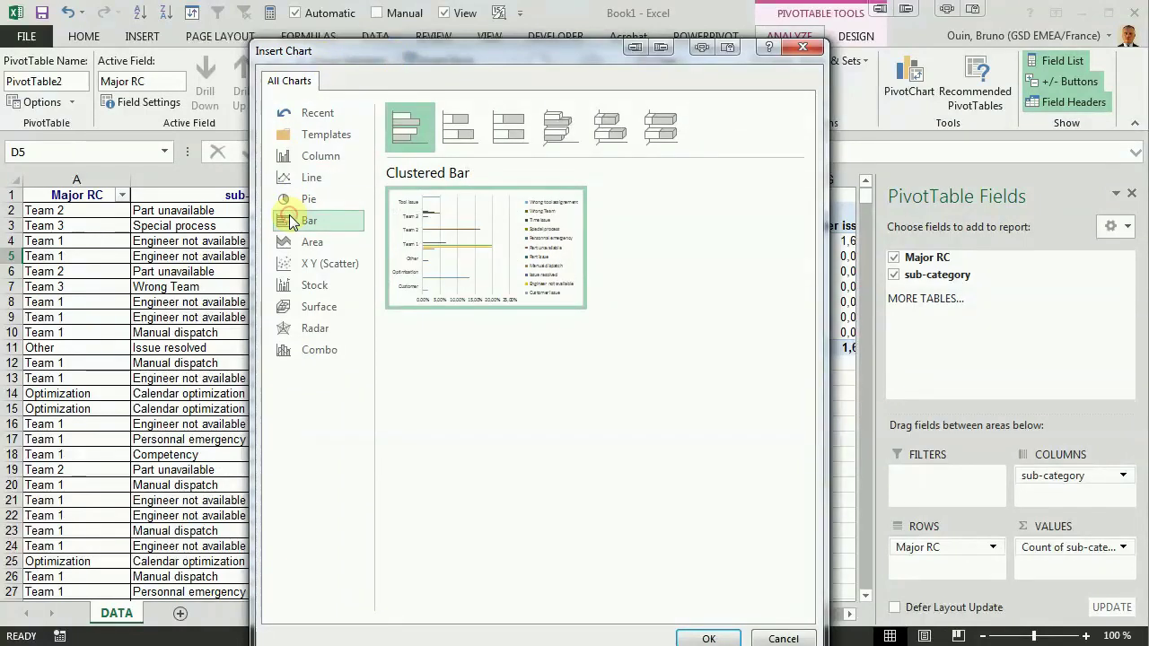
left_click(470, 136)
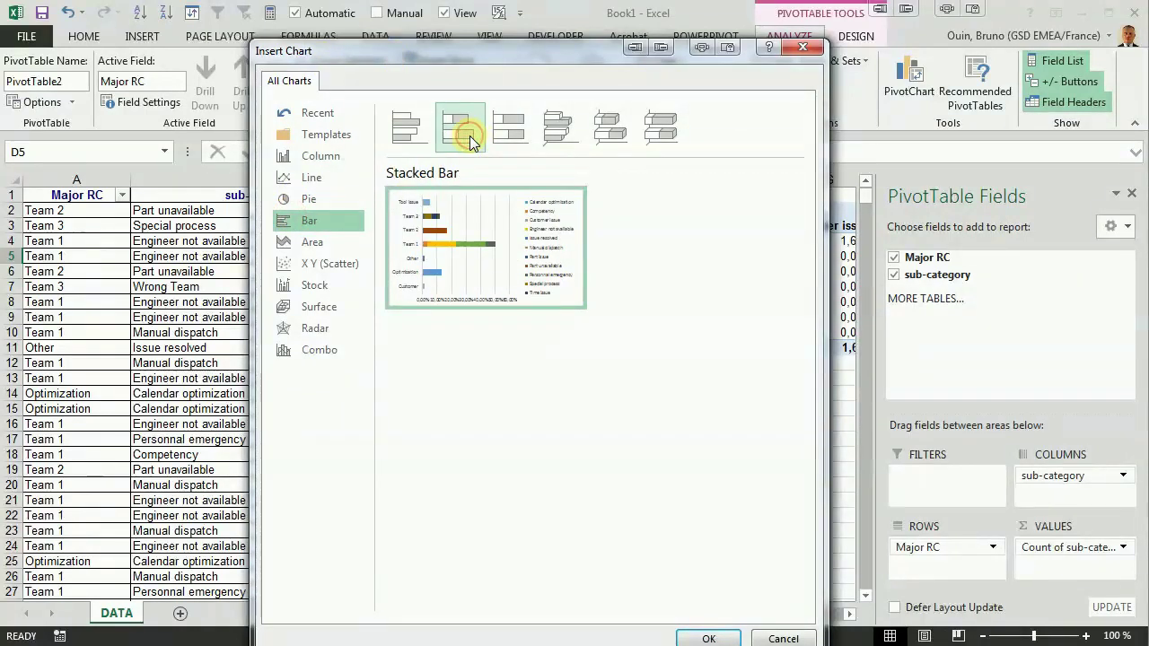
left_click(707, 638)
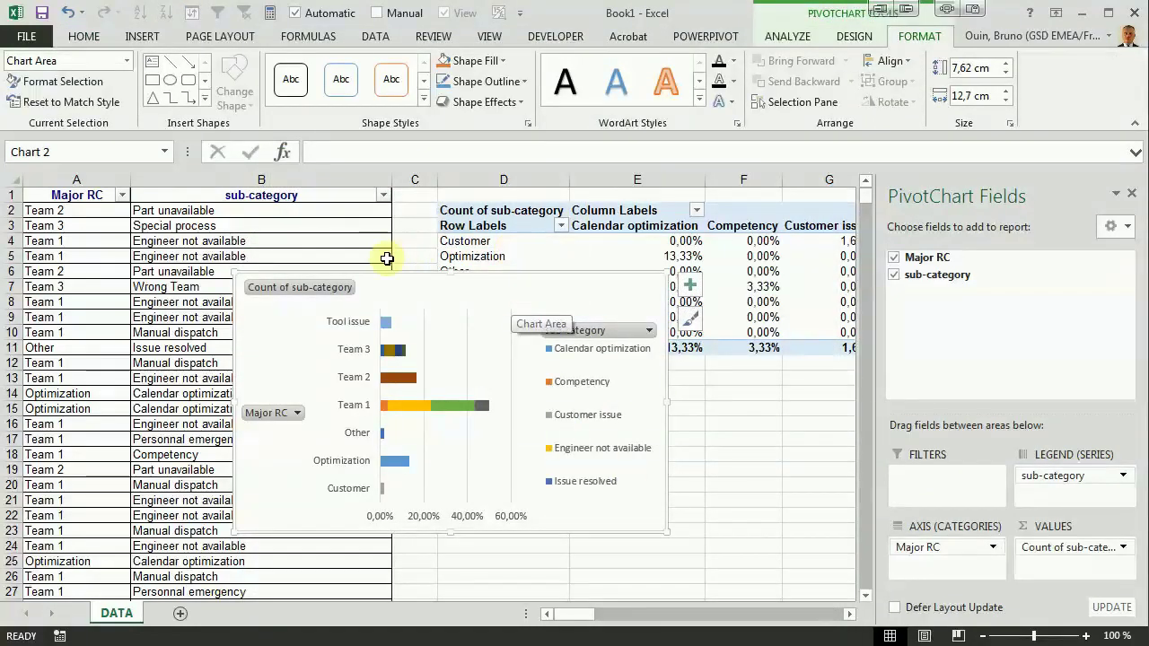
- Enlarge the PivotChart to about 11.06 cm high by 18.65 cm wide and hide all of its field buttons
left_click_drag(235, 274, 116, 110)
left_click_drag(668, 533, 753, 562)
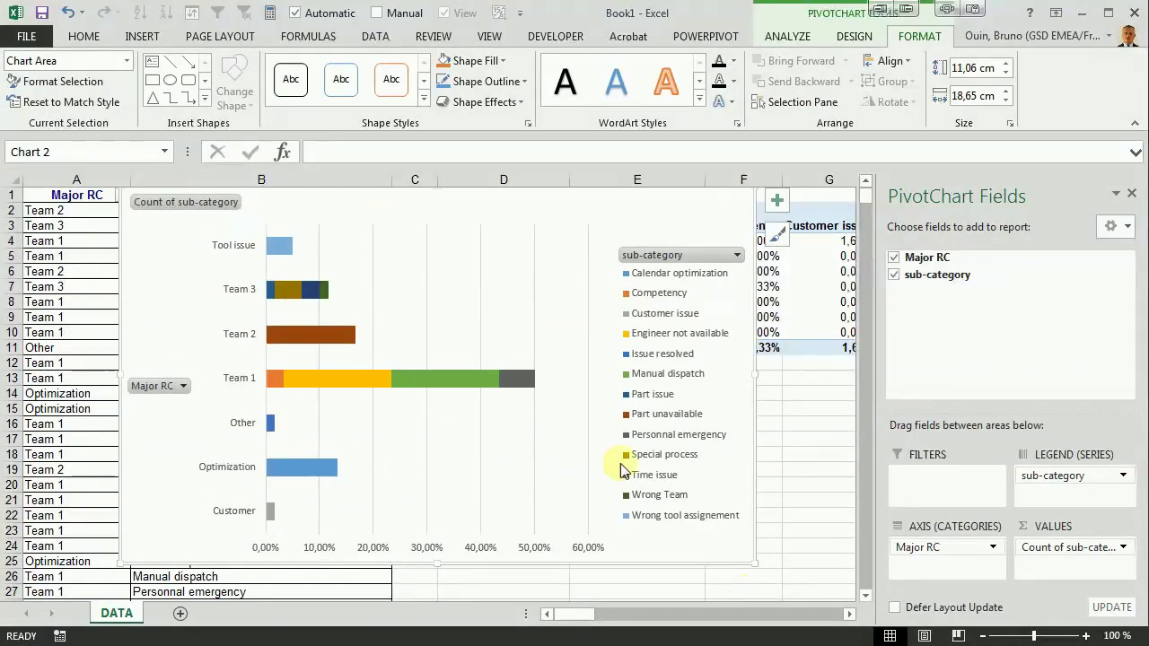
right_click(159, 201)
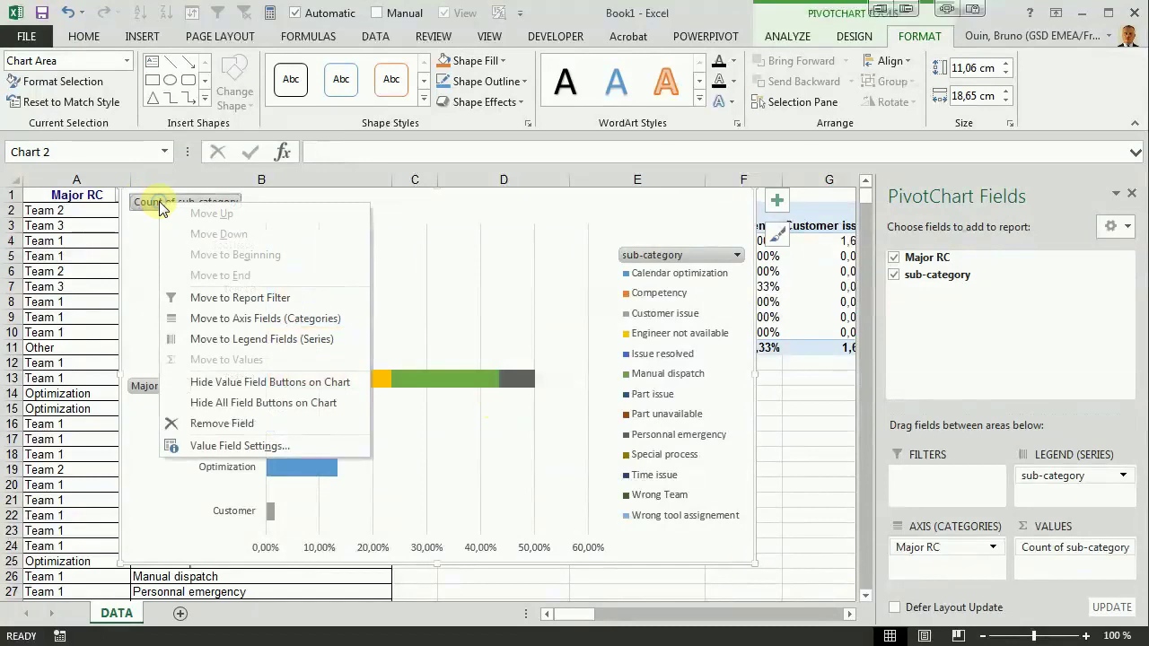
left_click(275, 403)
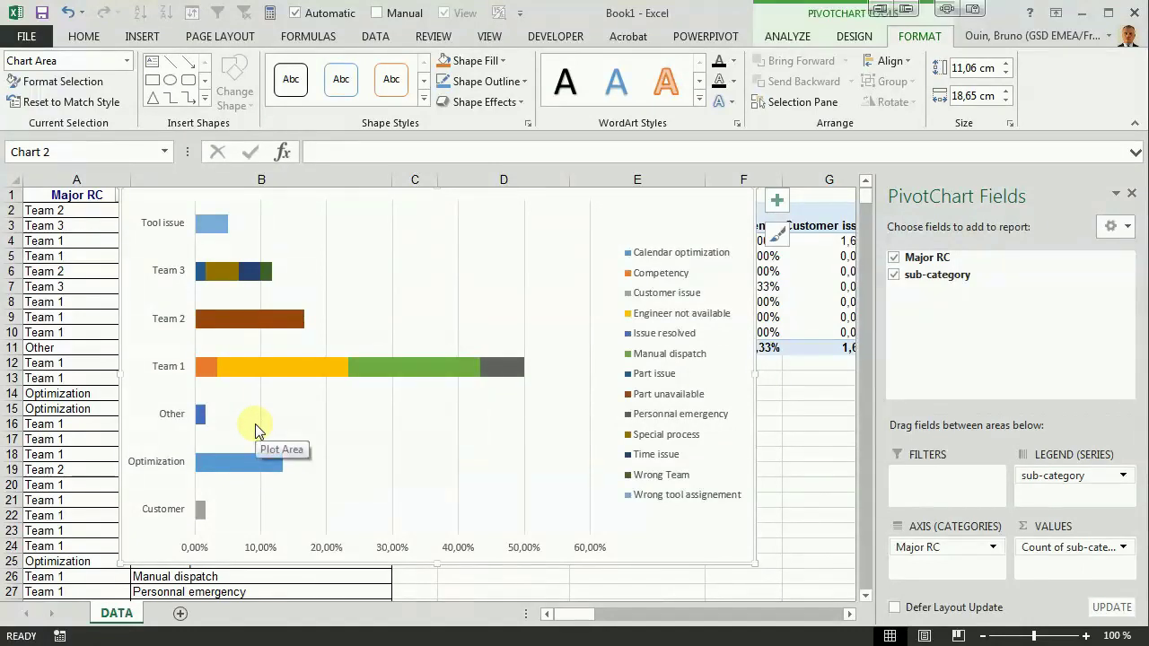
- Add a data table to the PivotChart and enlarge the chart to about 12.07 cm high by 19.61 cm wide
mouse_move(203, 368)
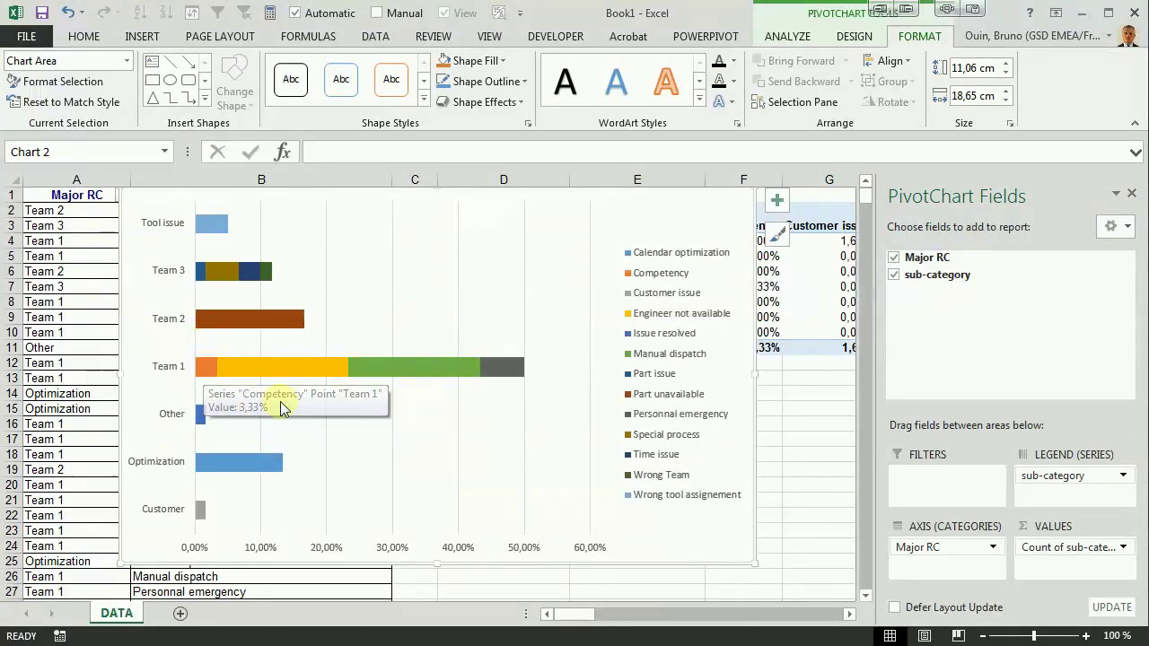
mouse_move(276, 368)
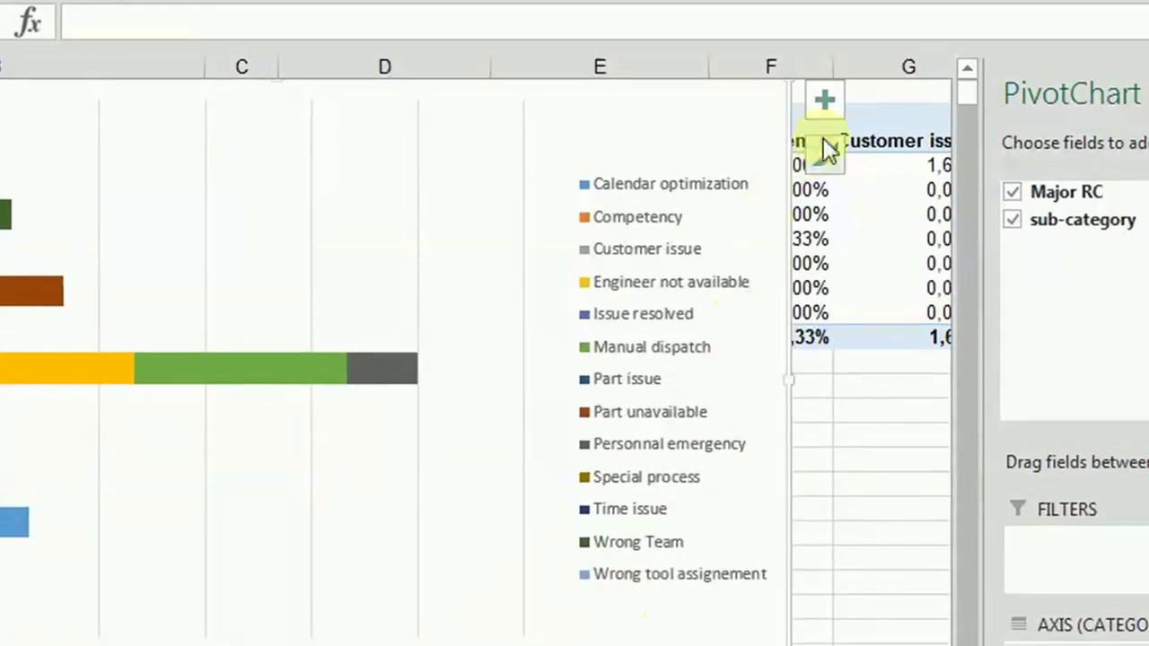
left_click(823, 101)
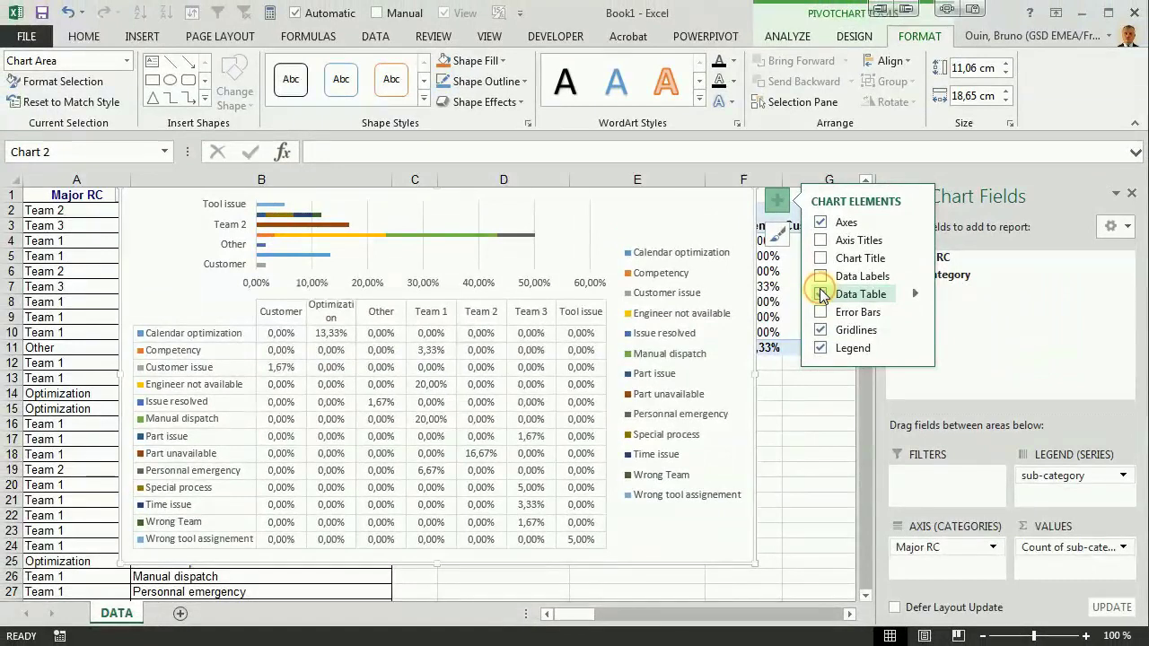
left_click(820, 293)
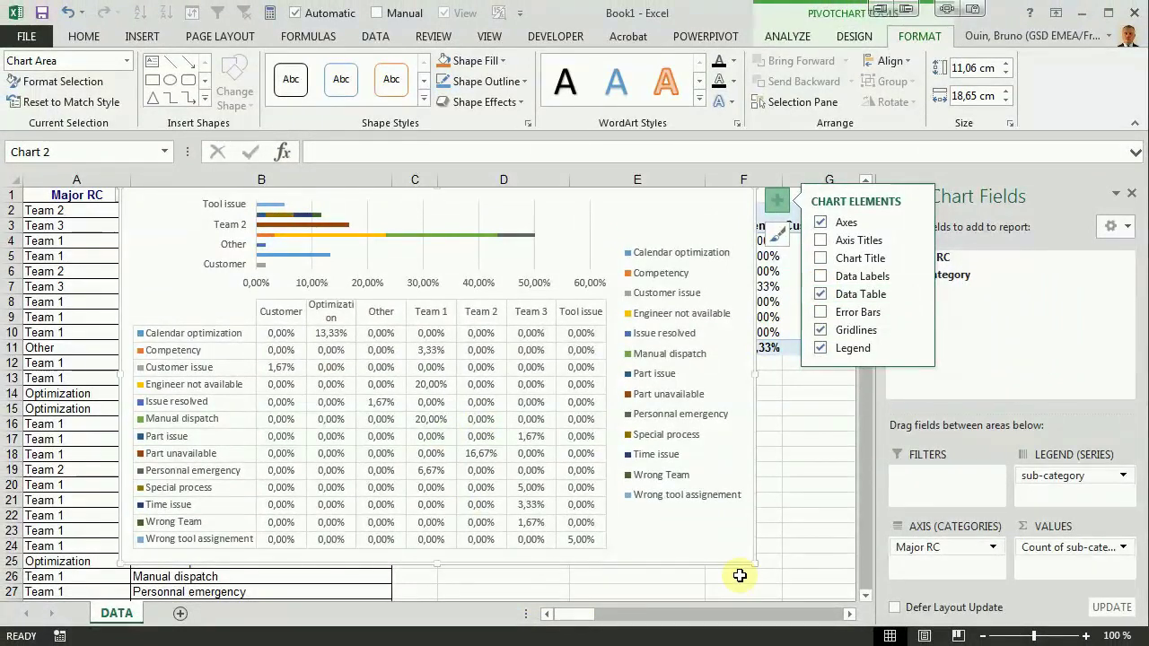
left_click_drag(761, 561, 787, 431)
scroll(858, 402, "up", 3)
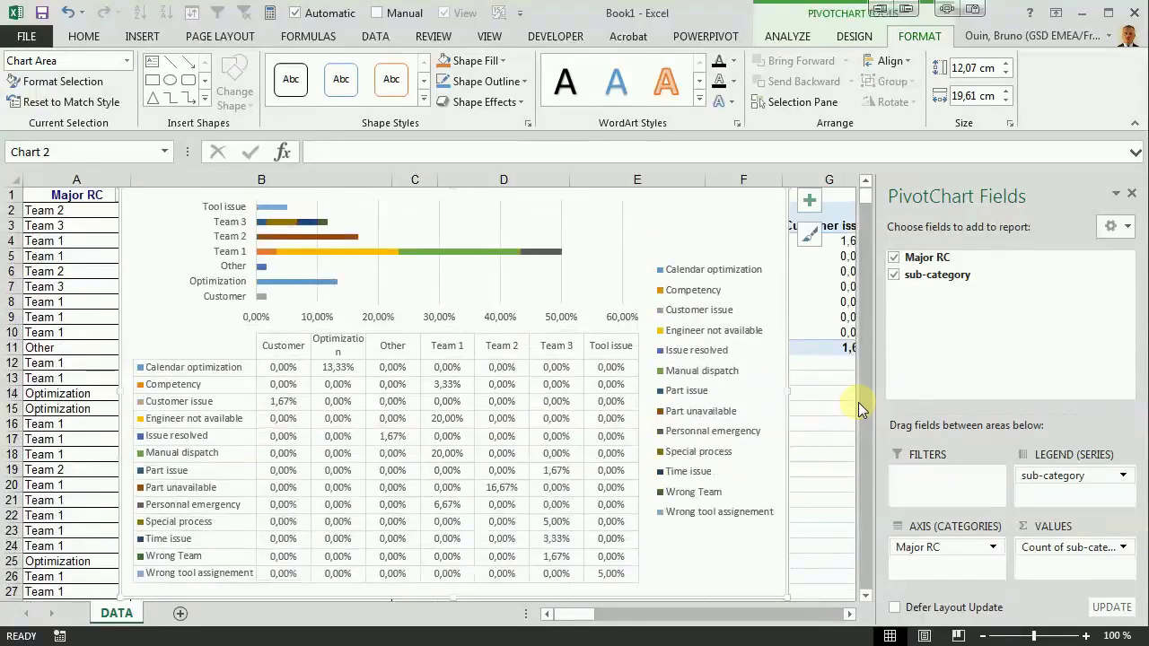
- Resize the PivotChart to about 11.54 cm high by 19.39 cm wide and move it below the PivotTable
mouse_move(783, 596)
left_mouse_down()
mouse_move(792, 605)
mouse_move(777, 580)
left_mouse_up()
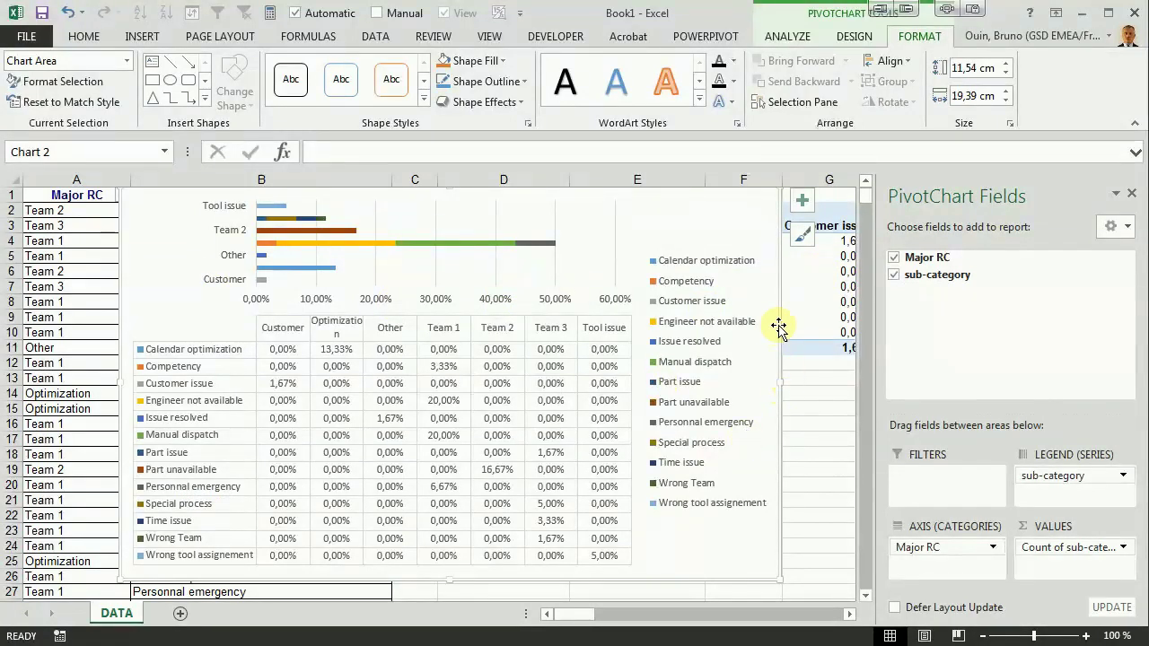
left_click(830, 417)
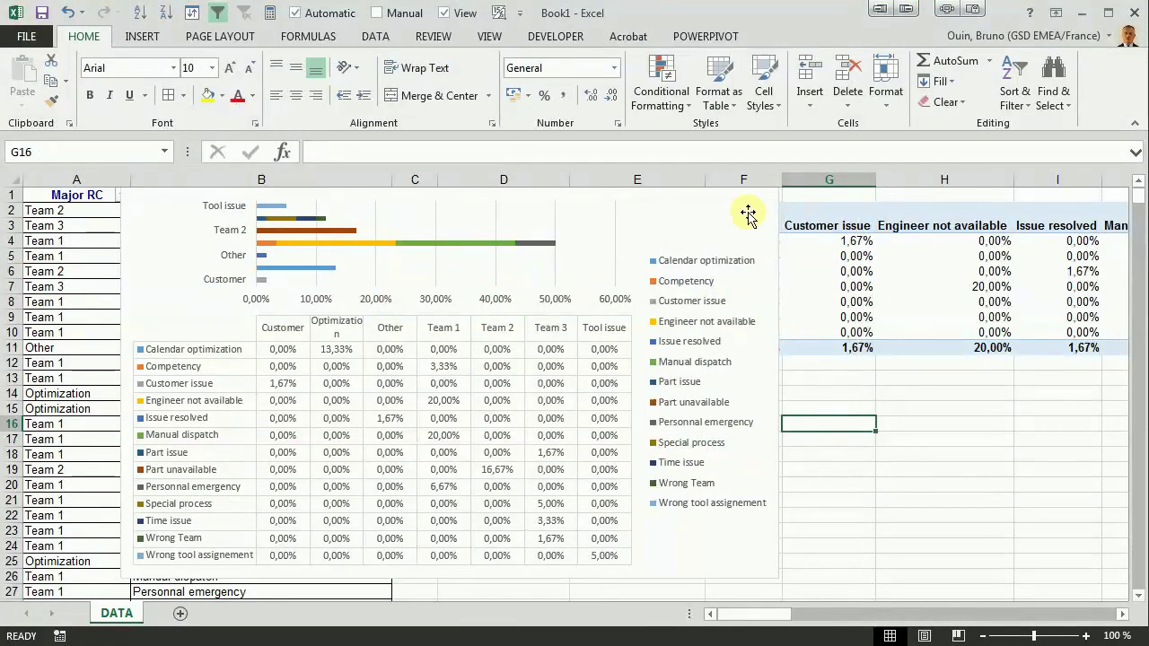
left_click(747, 214)
left_click_drag(754, 200, 763, 435)
- Sort the PivotTable's Major RC rows by their Grand Total in descending order
left_click_drag(578, 620, 581, 620)
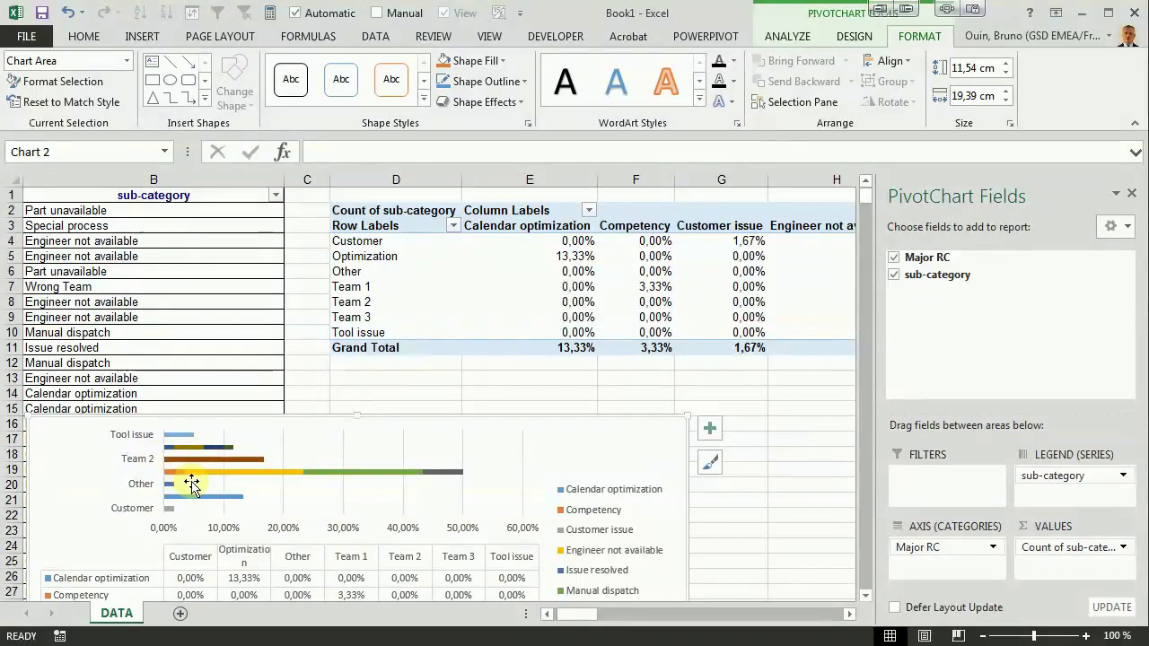
left_click_drag(593, 617, 623, 618)
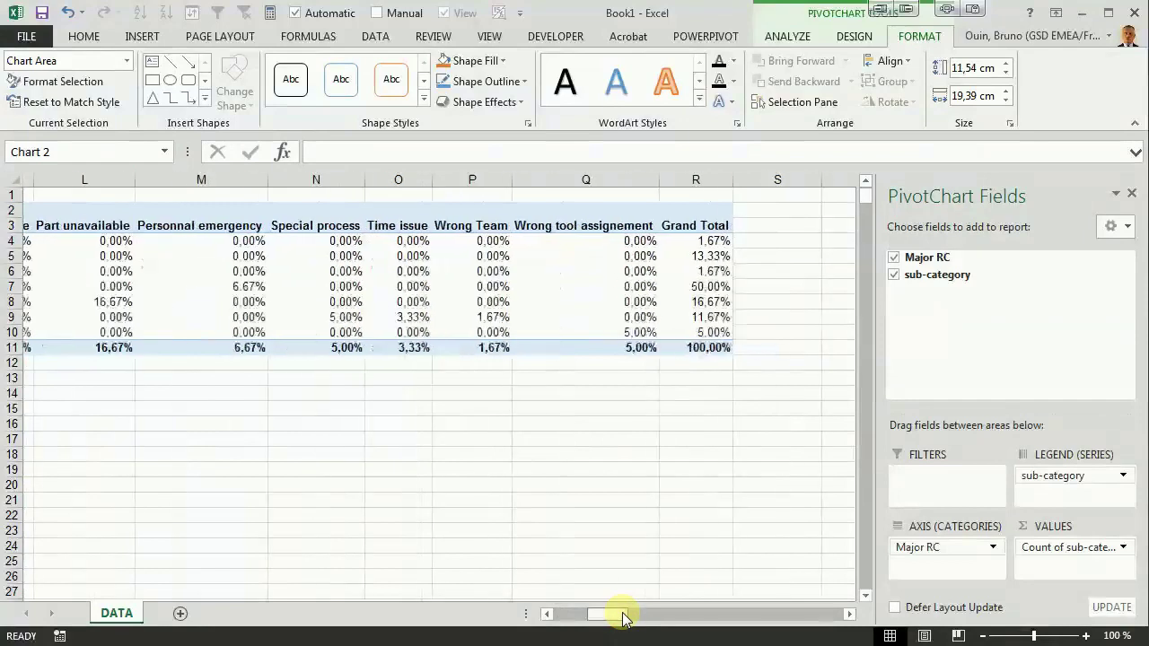
left_click(692, 244)
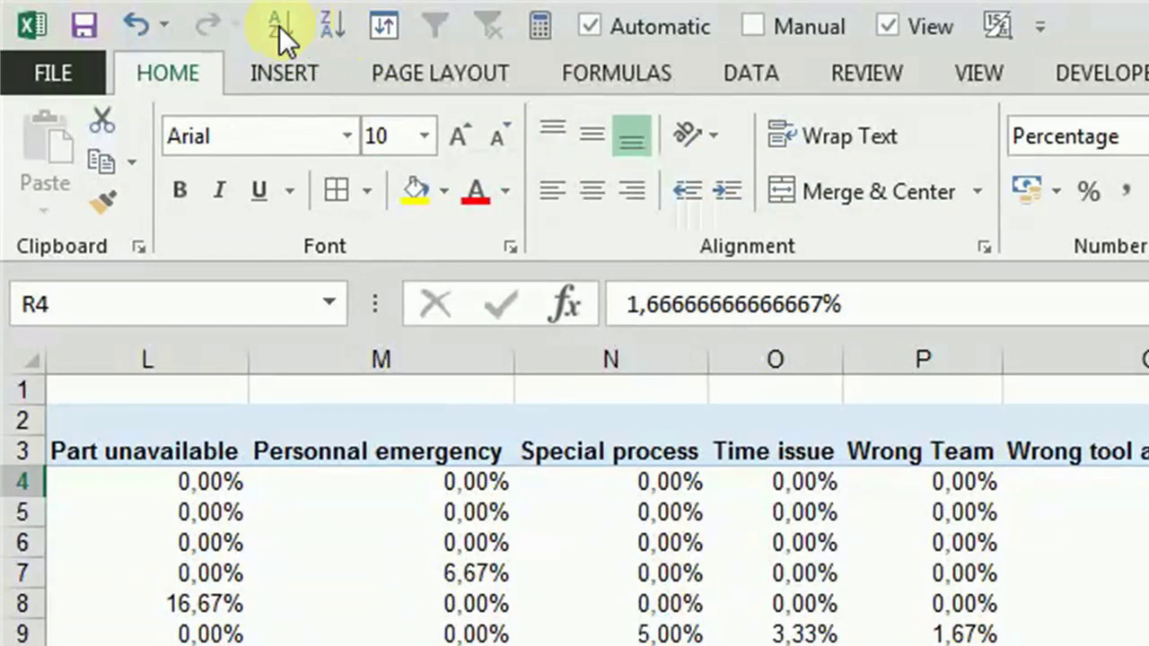
left_click(333, 22)
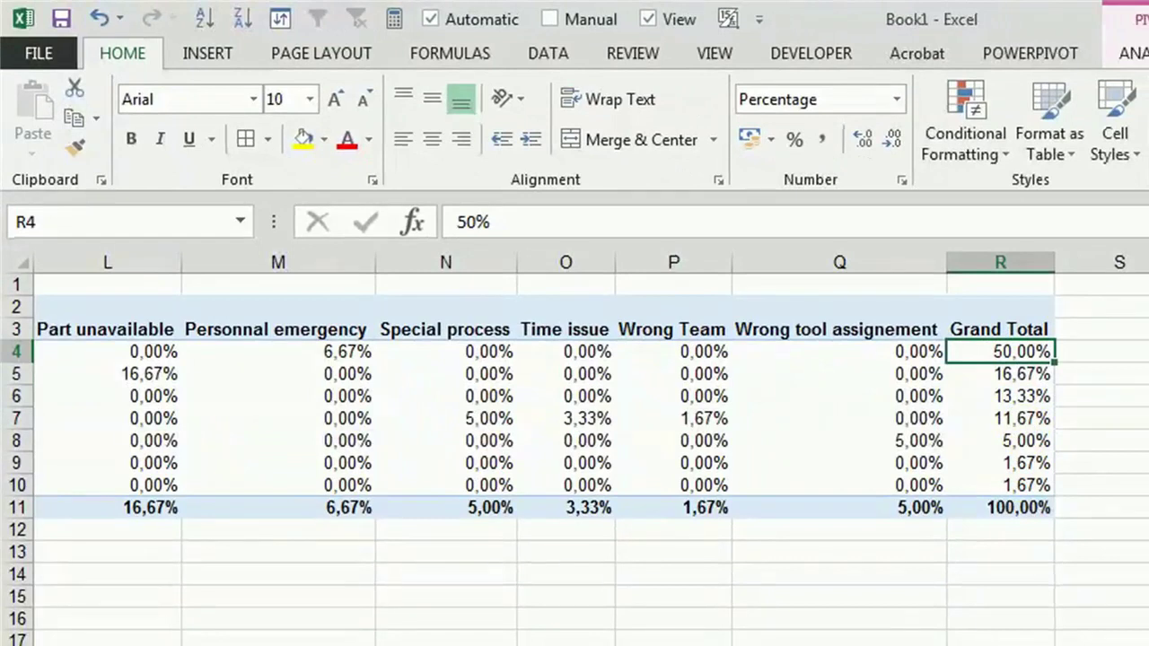
- Sort the PivotTable's sub-category columns by the Grand Total row in descending order
scroll(591, 422, "left", 6)
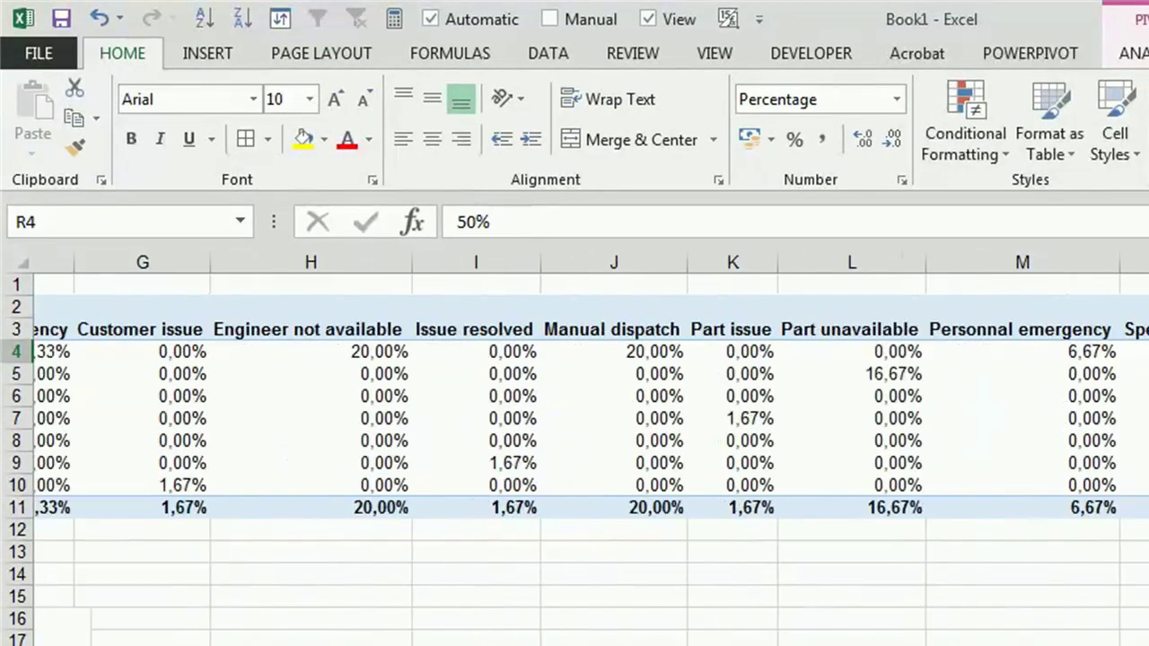
scroll(591, 449, "left", 5)
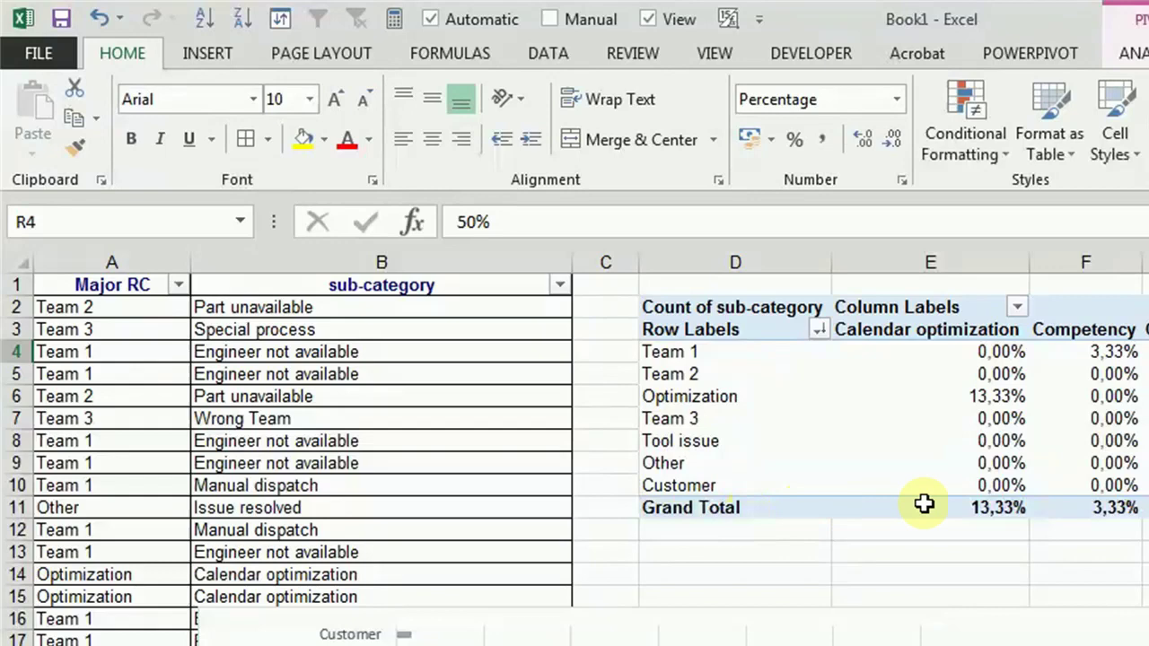
left_click(916, 504)
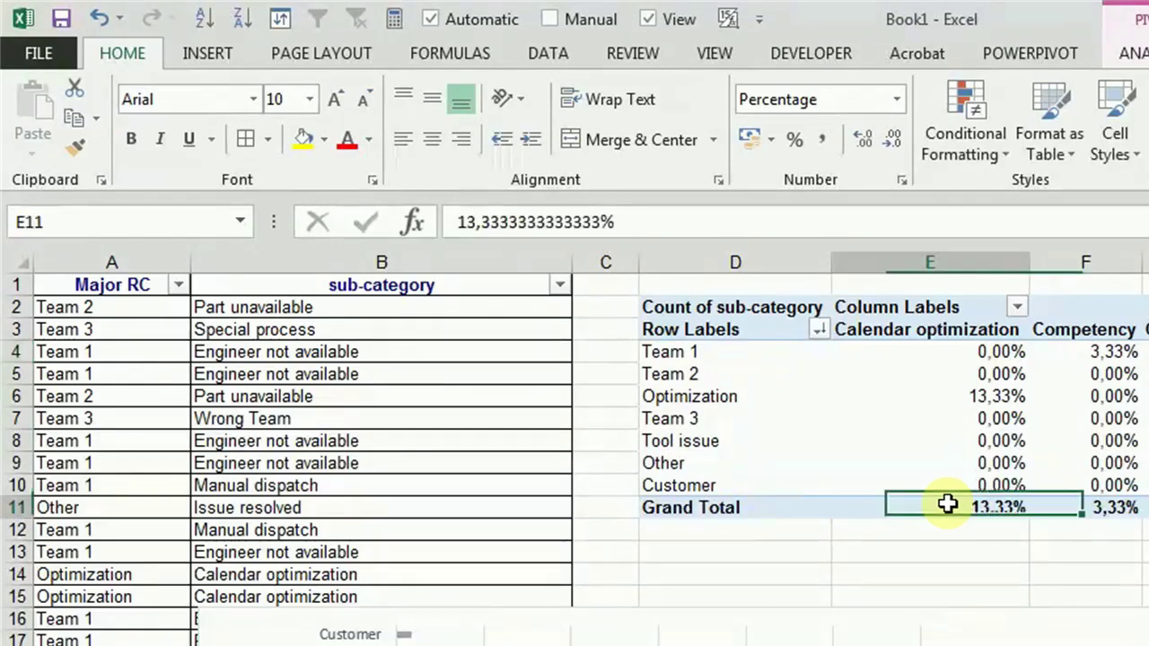
left_click(240, 19)
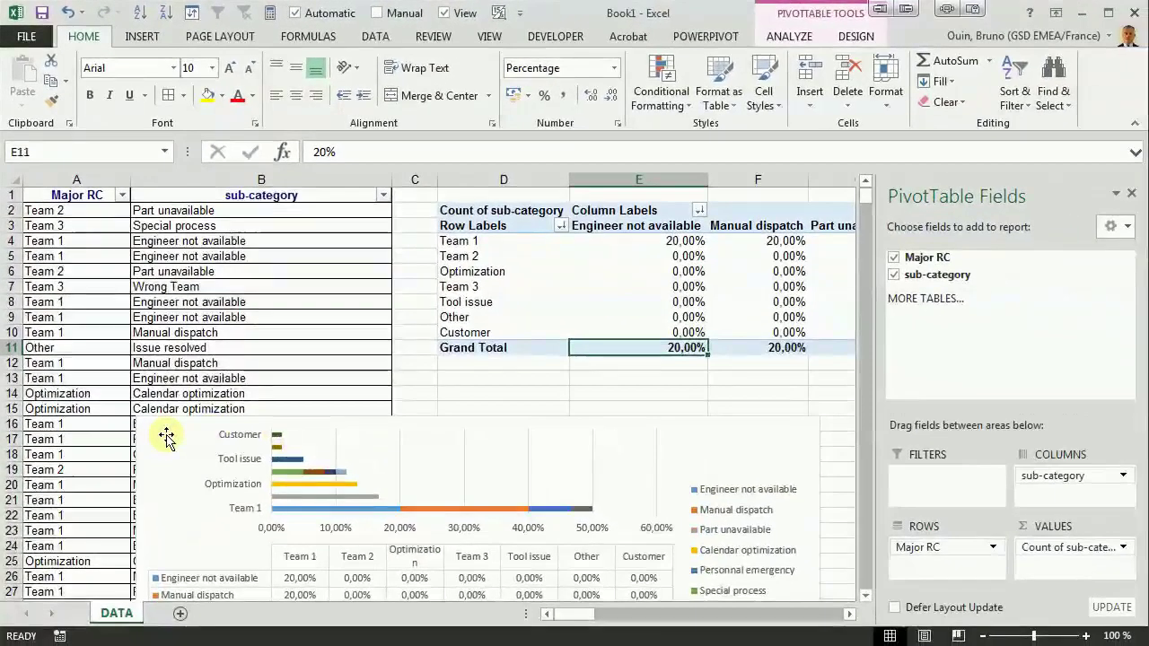
- Move the PivotChart back up over the PivotTable and make its plot area taller, down to the data table
left_click(175, 475)
left_click_drag(172, 460, 162, 202)
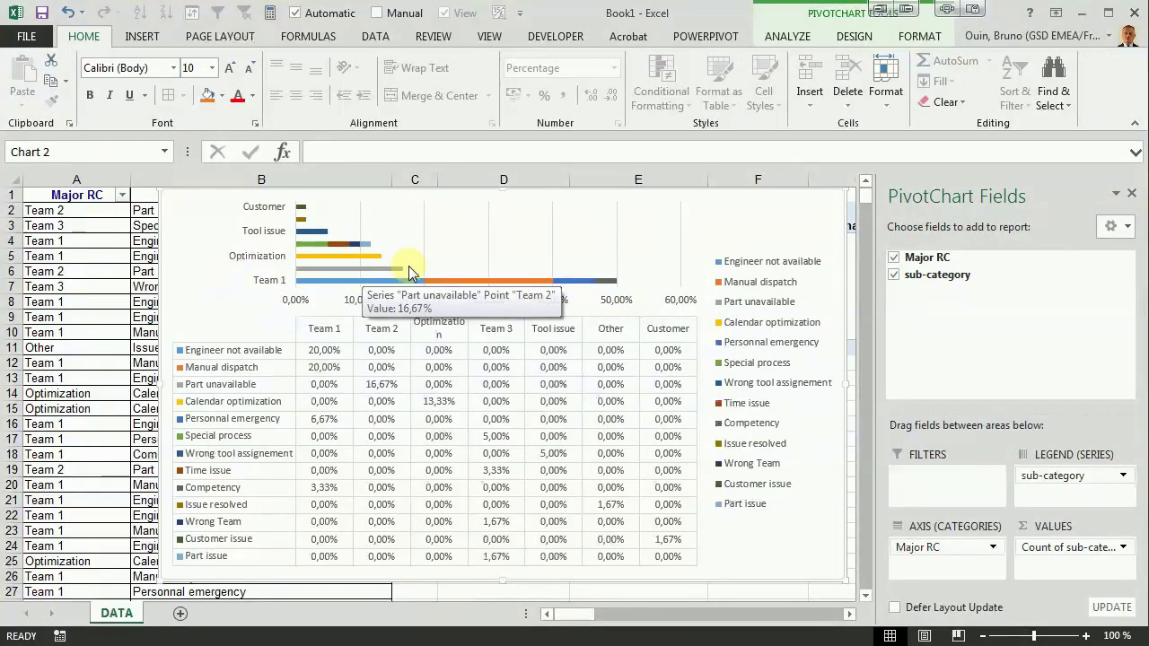
left_click(464, 257)
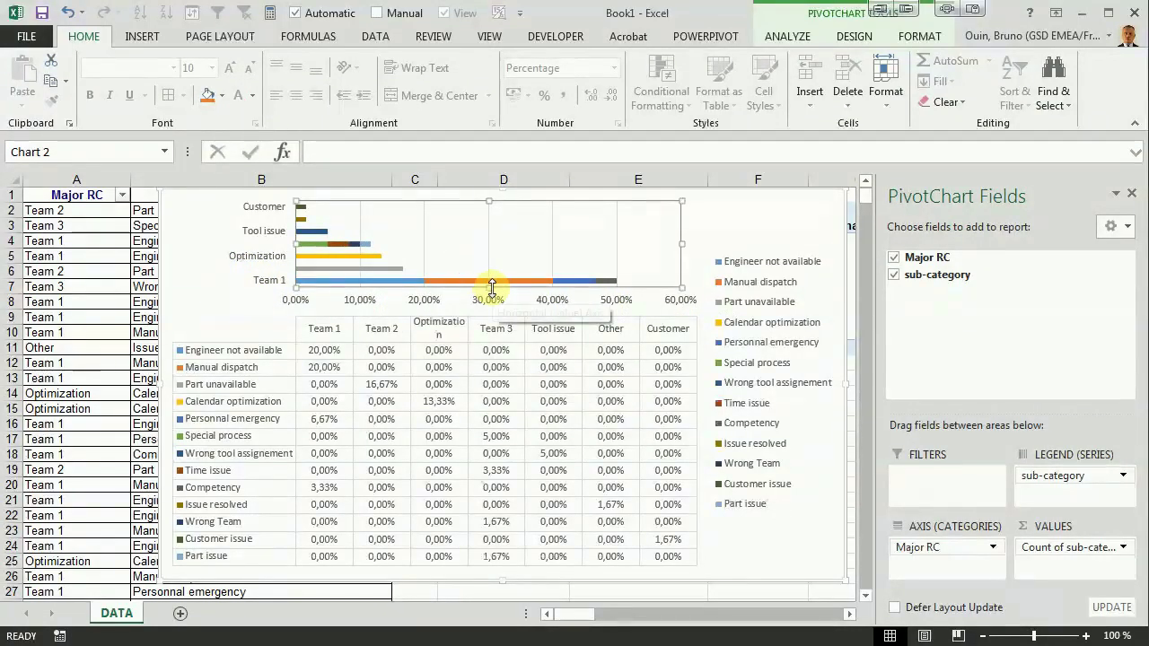
left_click_drag(492, 287, 487, 310)
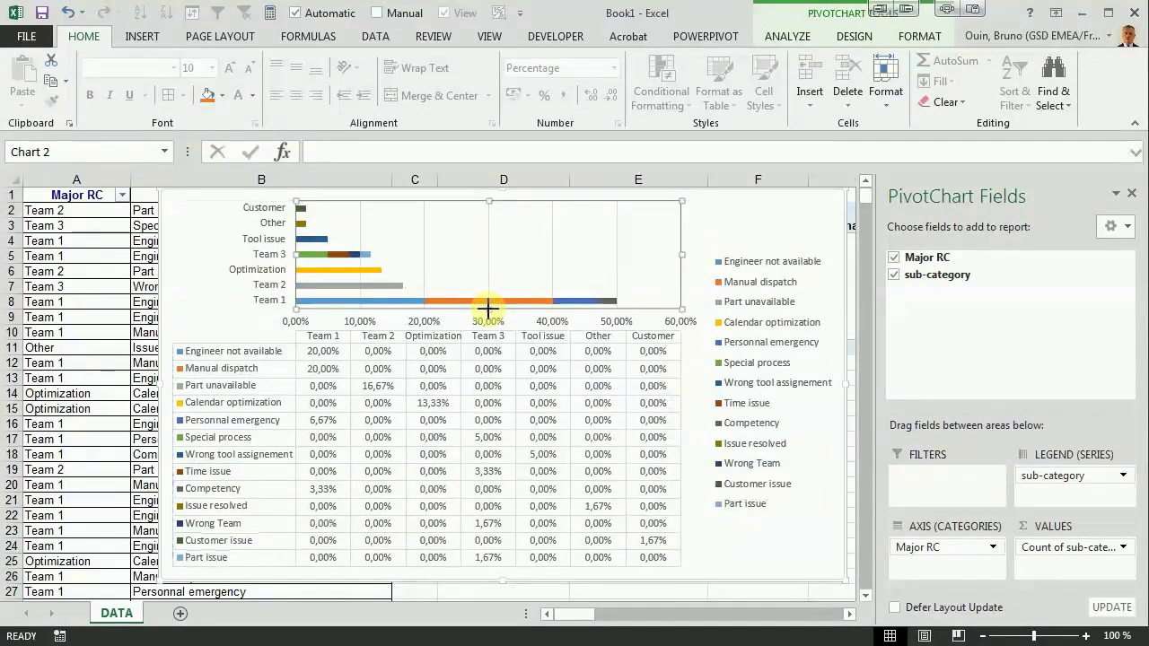
mouse_move(314, 267)
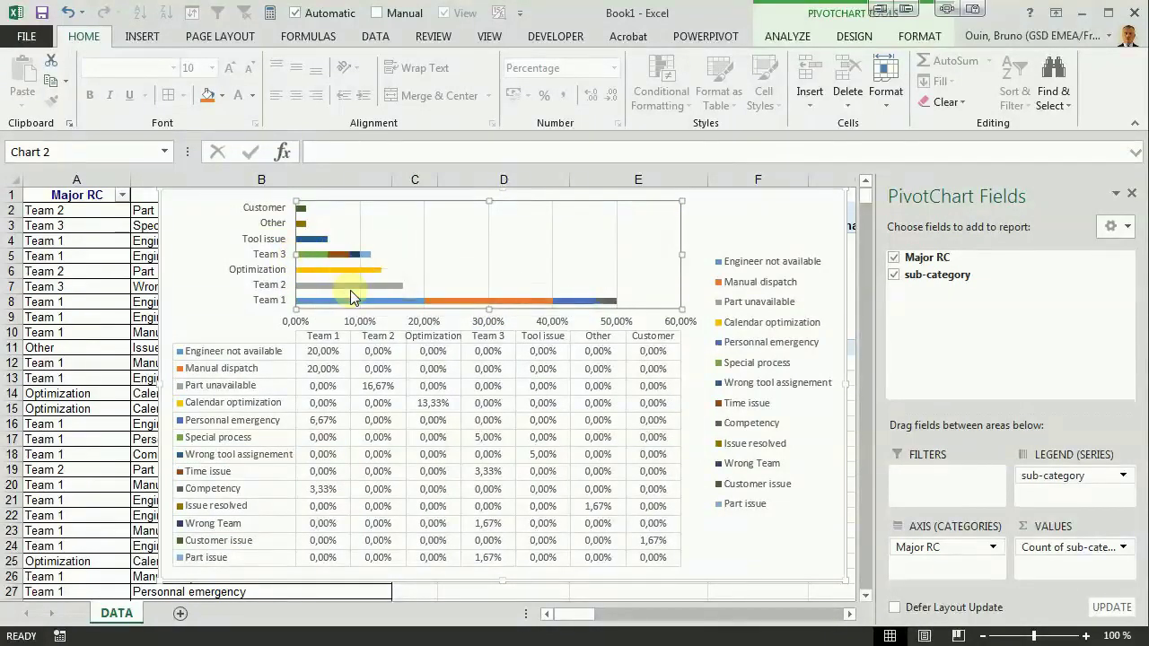
mouse_move(339, 303)
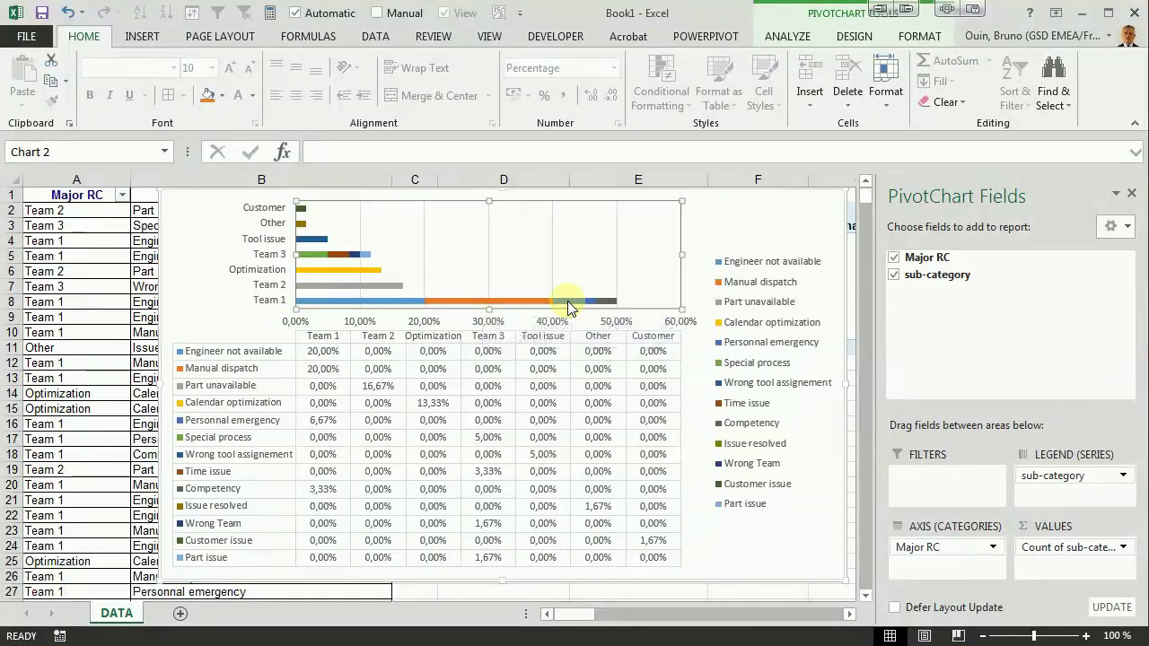
- Delete the PivotChart's legend and close the PivotChart Fields pane
left_click(779, 363)
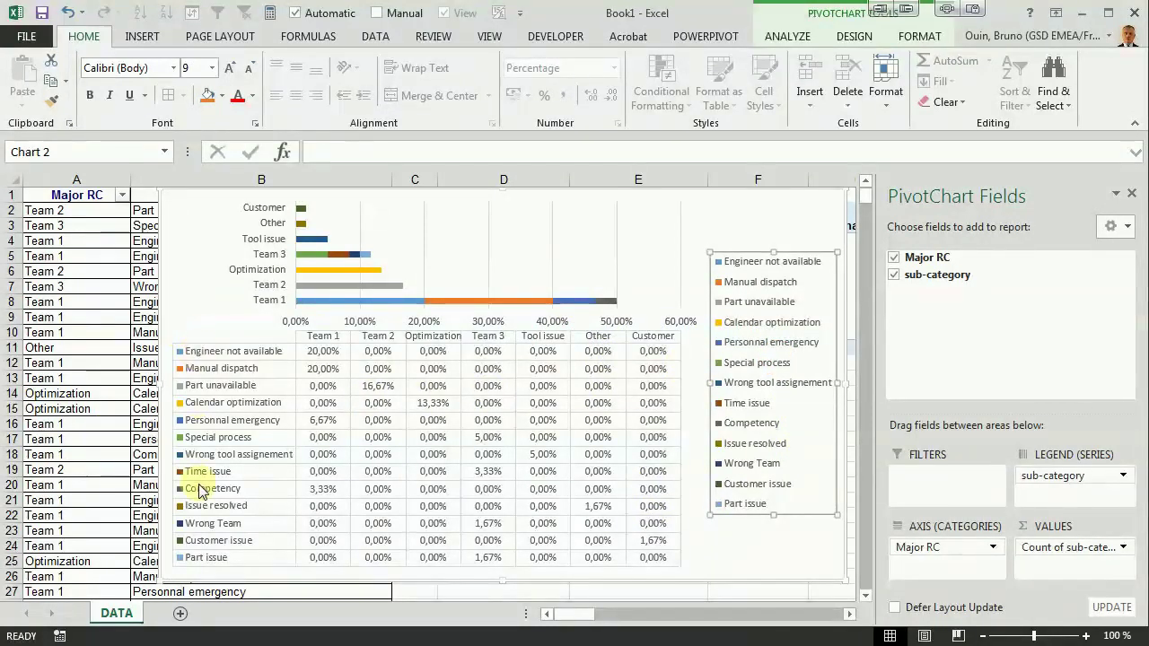
key("Delete")
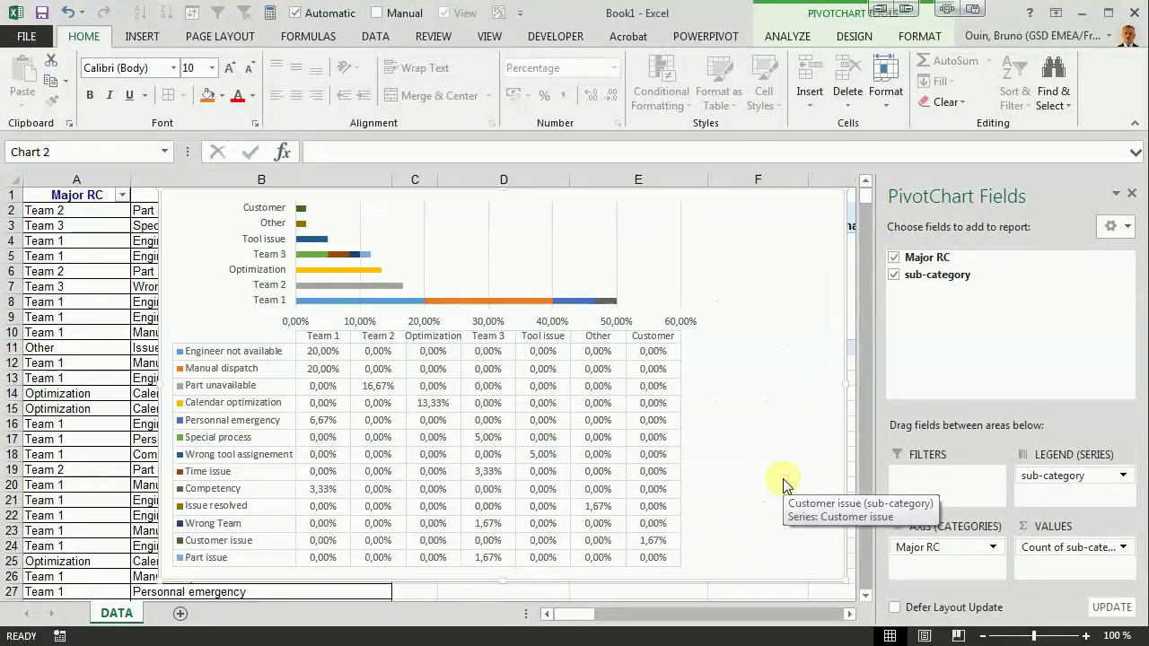
left_click(1134, 197)
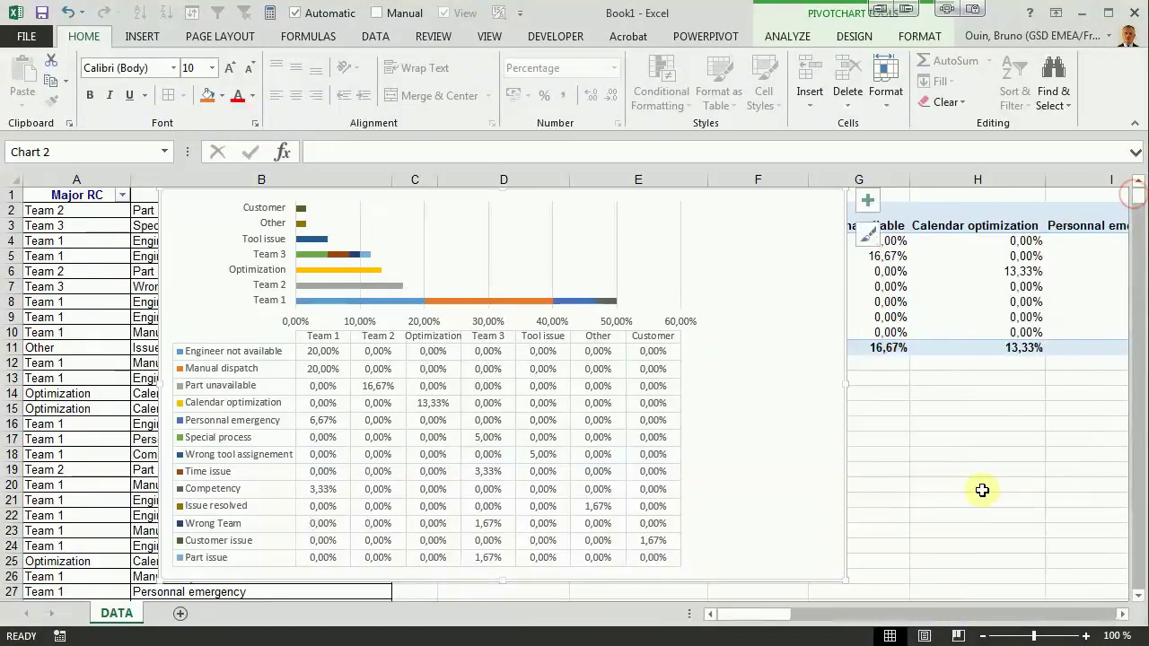
- Widen the plot area to fill the empty space beside it and move the PivotChart below the PivotTable
left_click(938, 528)
left_click(798, 400)
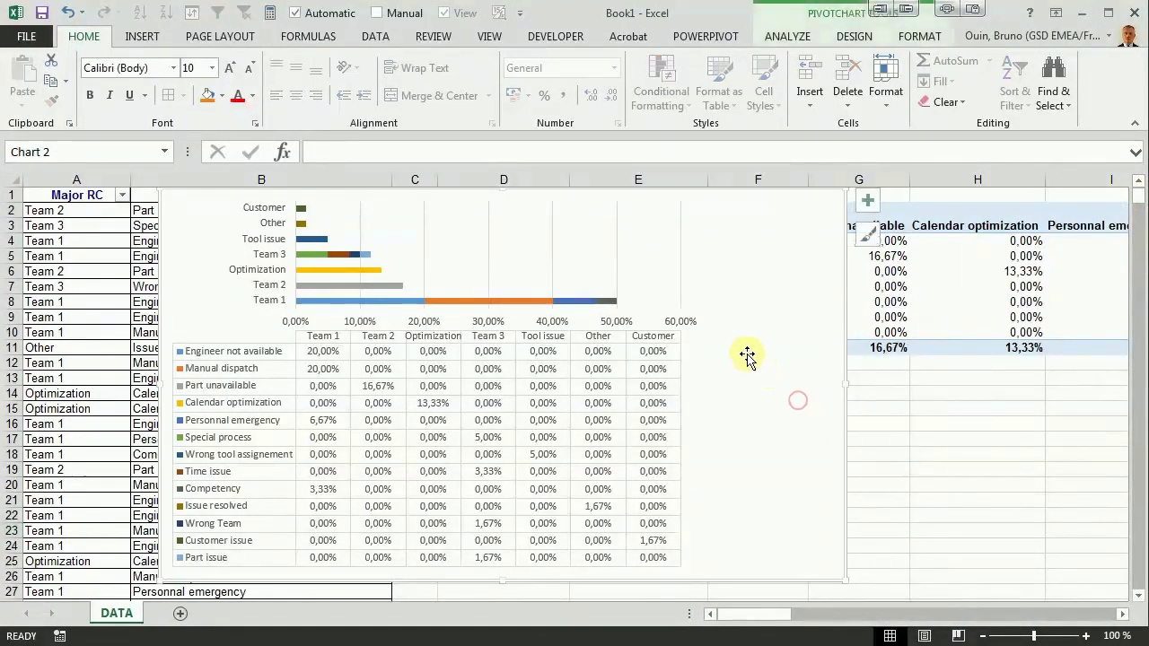
left_click(651, 282)
left_click_drag(682, 254, 817, 255)
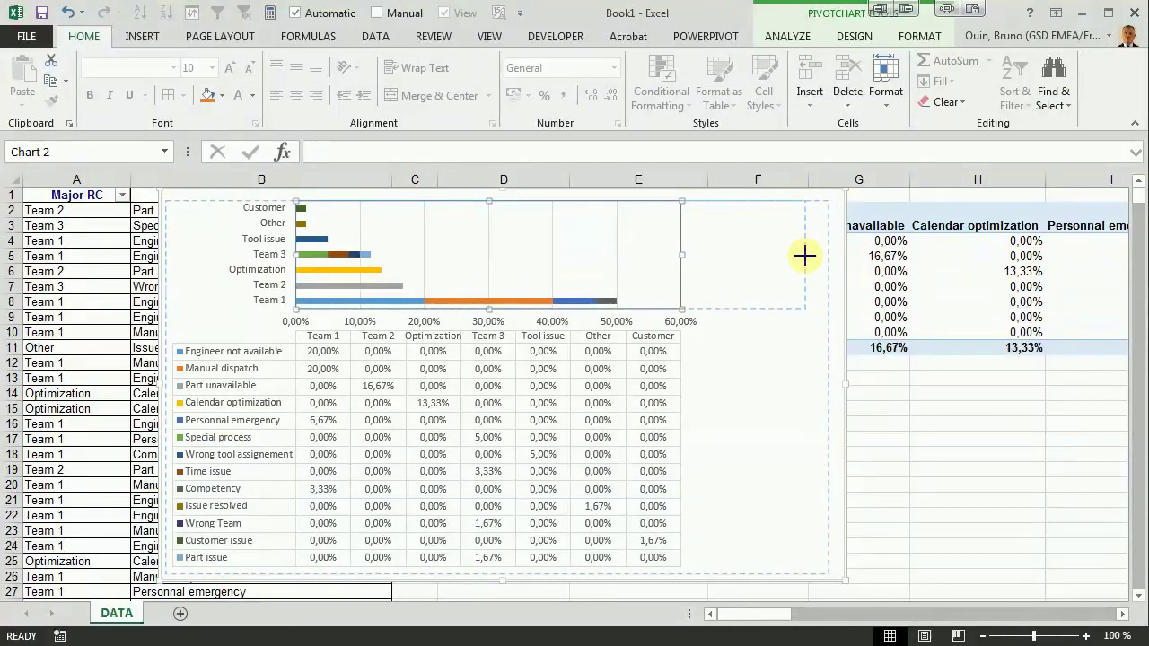
left_click_drag(804, 256, 818, 255)
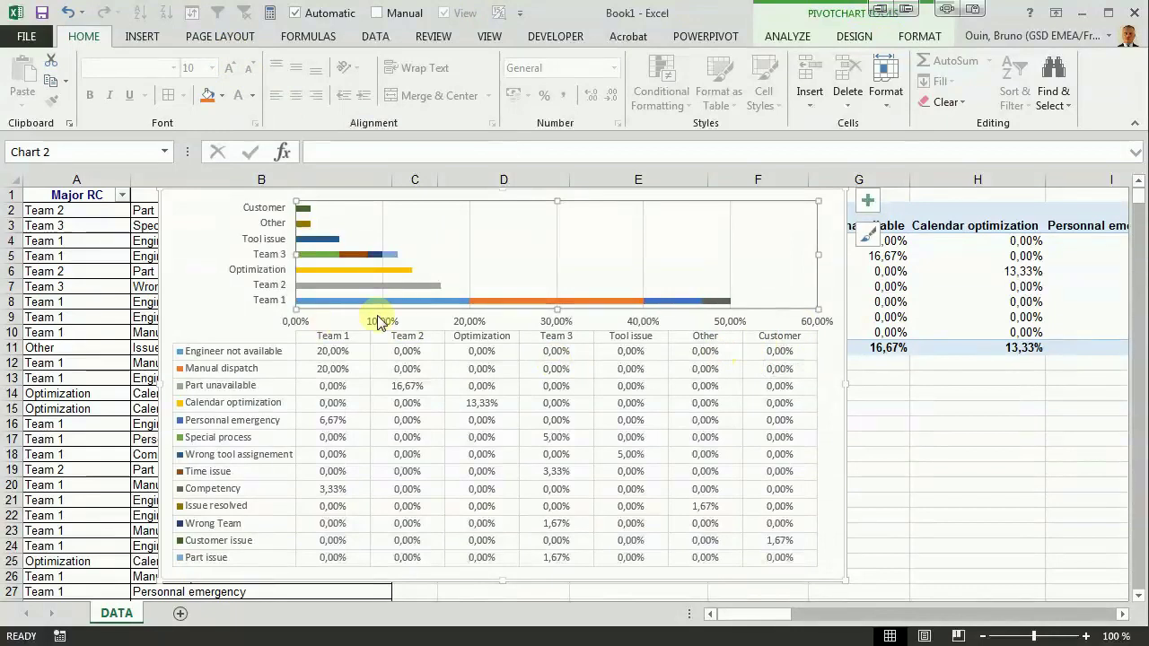
mouse_move(454, 308)
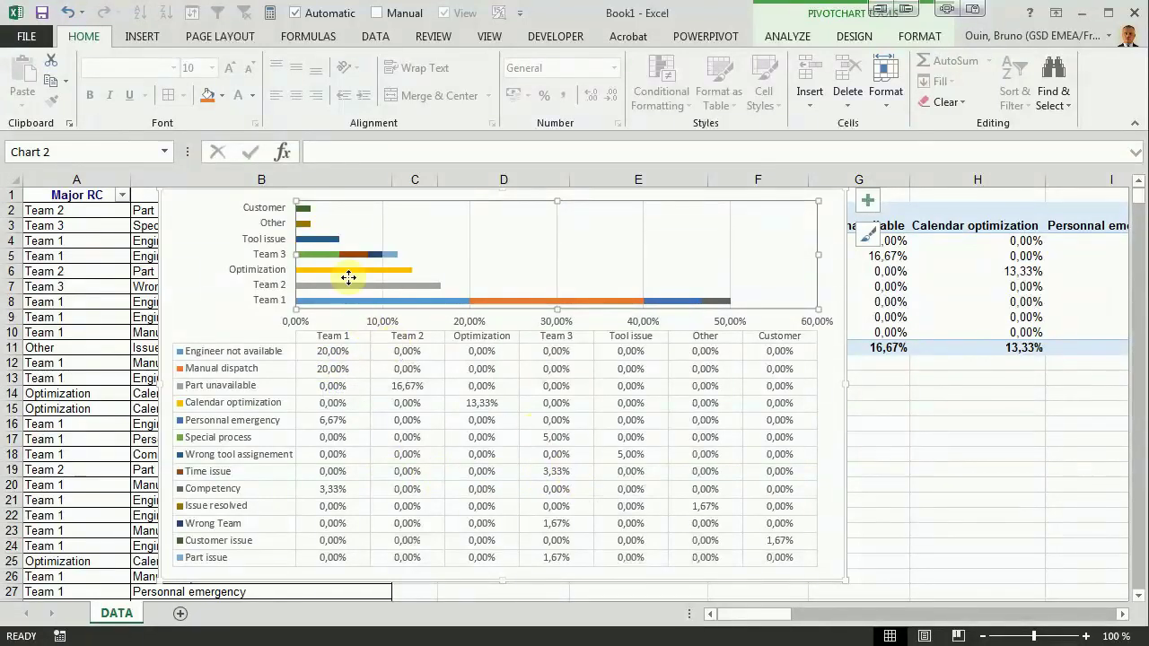
mouse_move(176, 200)
left_mouse_down()
mouse_move(176, 225)
mouse_move(231, 329)
mouse_move(403, 413)
mouse_move(349, 432)
left_mouse_up()
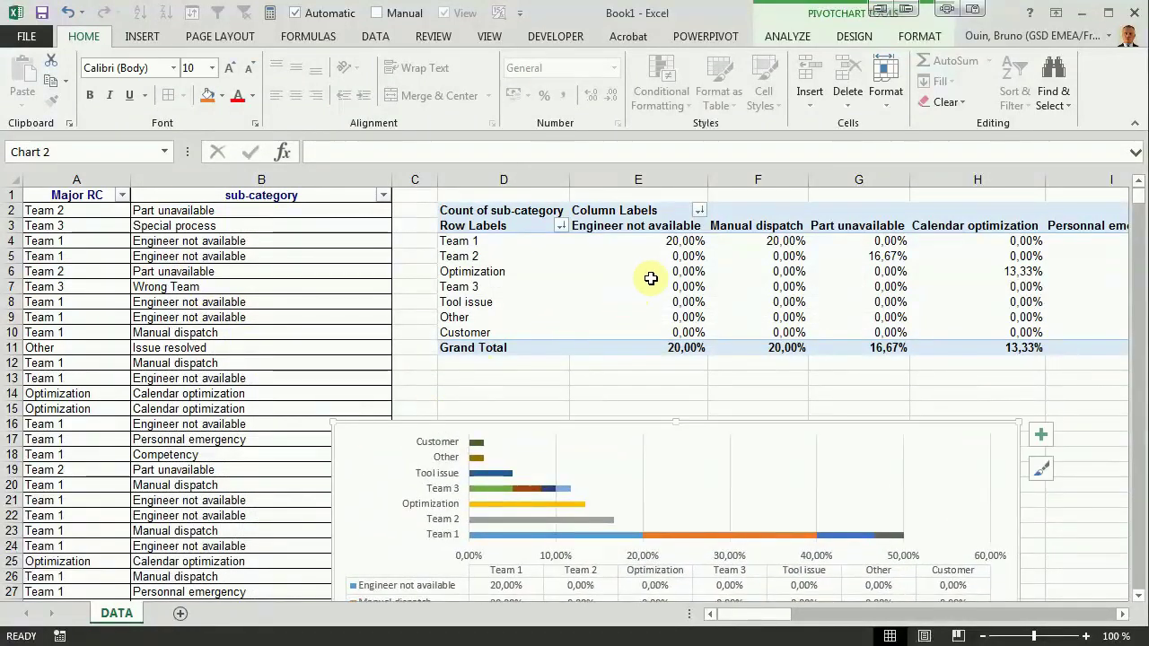
- Apply the custom number format 0,0%;;"-" to all PivotTable values from Engineer not available through Part issue, excluding the grand totals
left_click(672, 256)
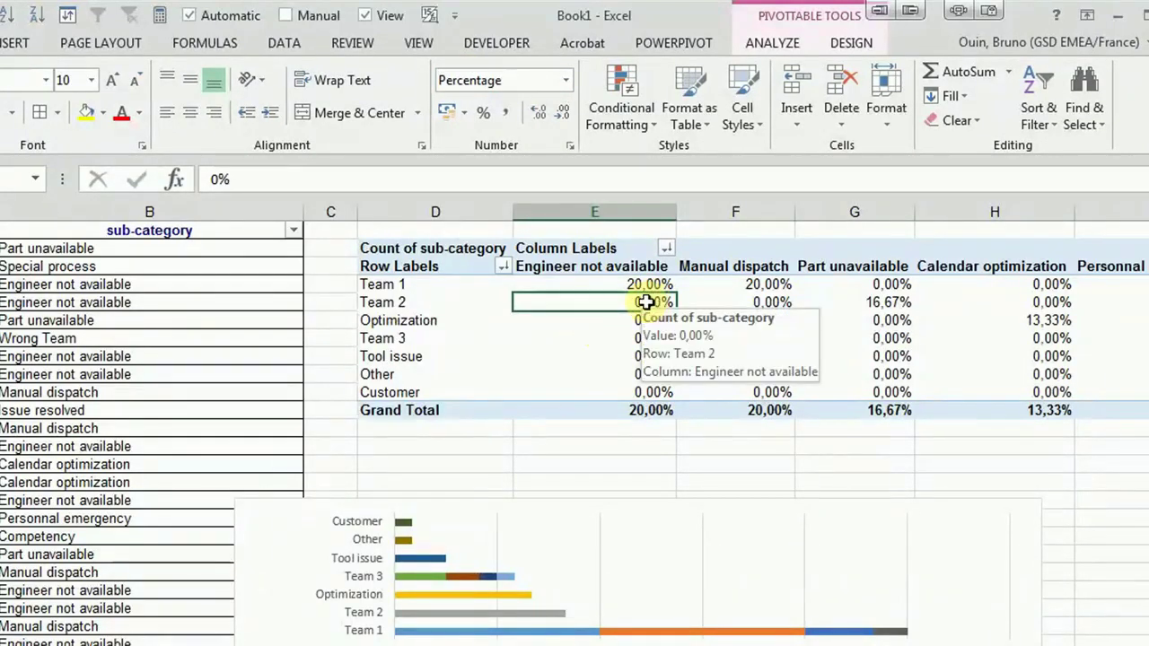
left_click_drag(591, 287, 848, 389)
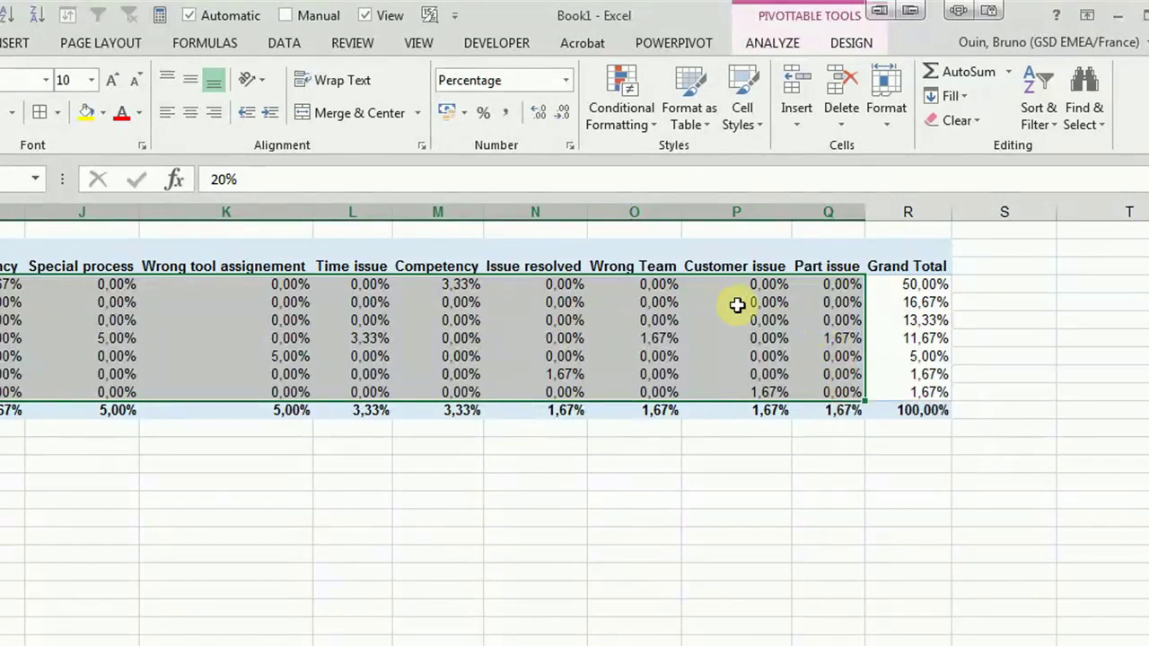
left_click(567, 82)
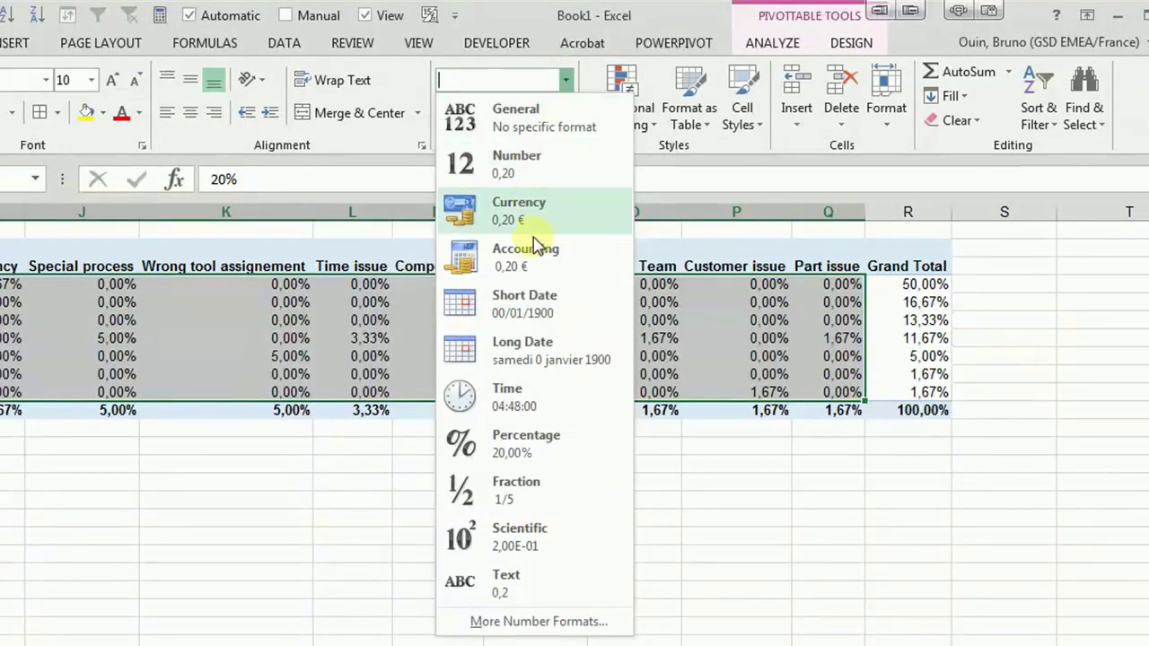
left_click(543, 628)
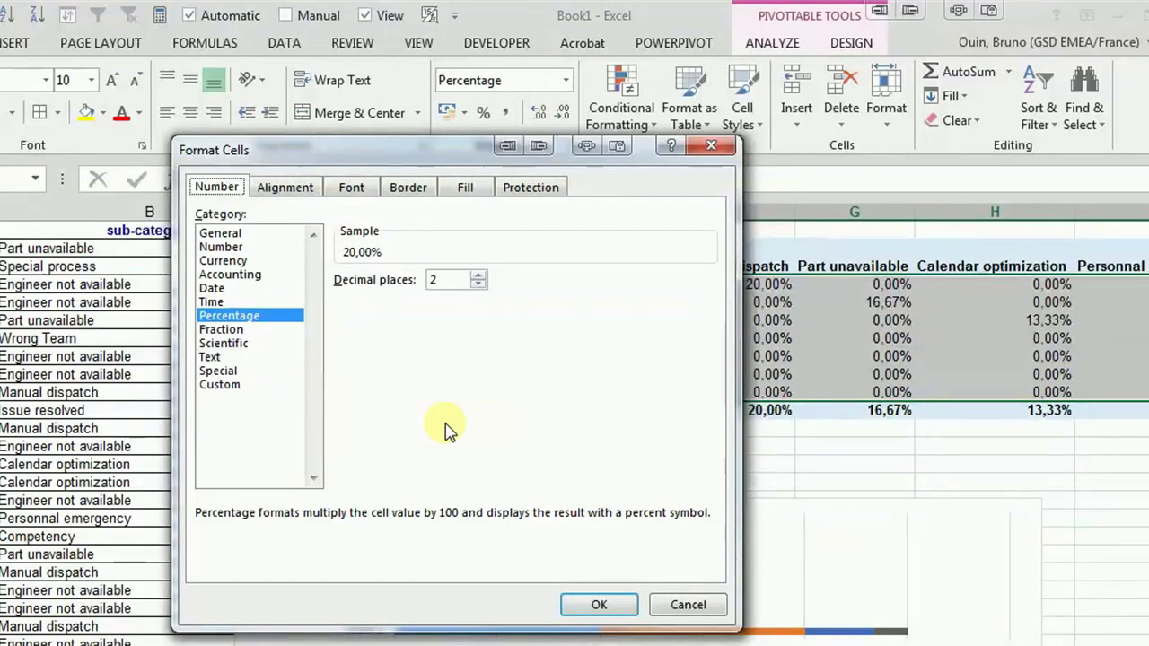
left_click_drag(384, 147, 354, 153)
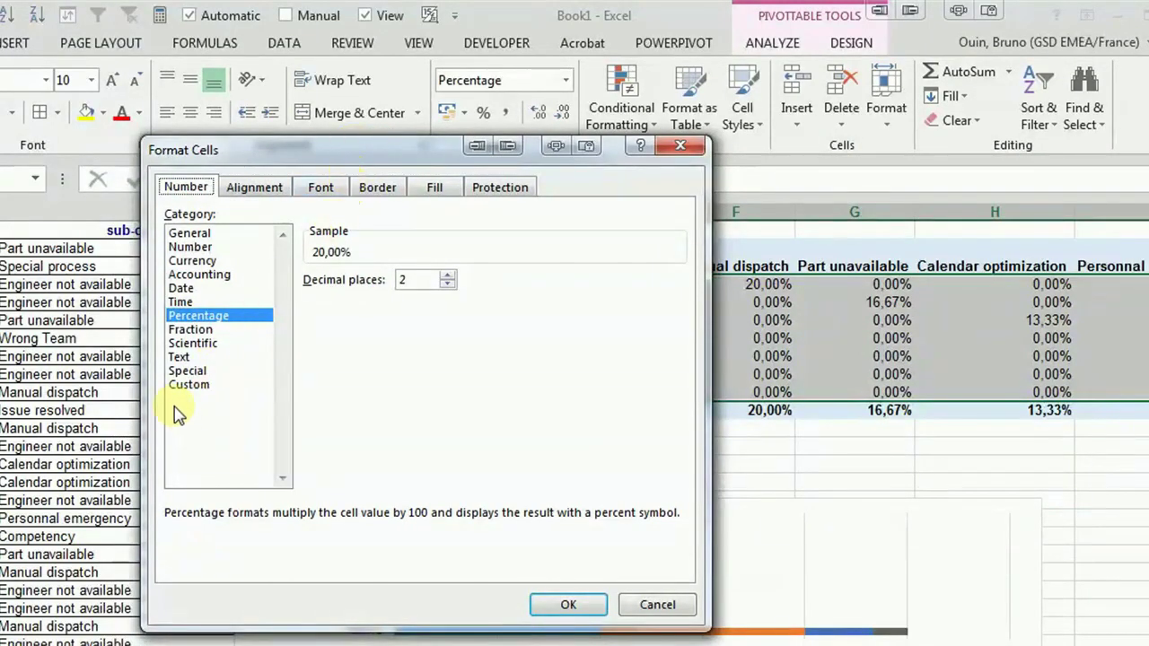
left_click(189, 390)
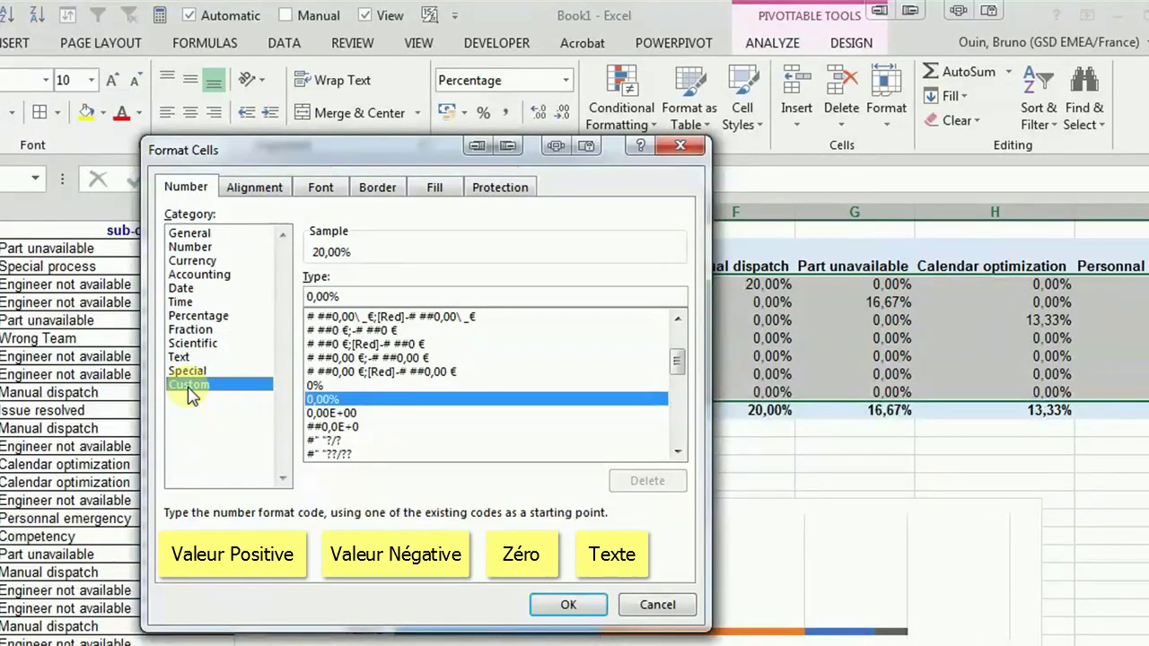
left_click_drag(348, 296, 286, 300)
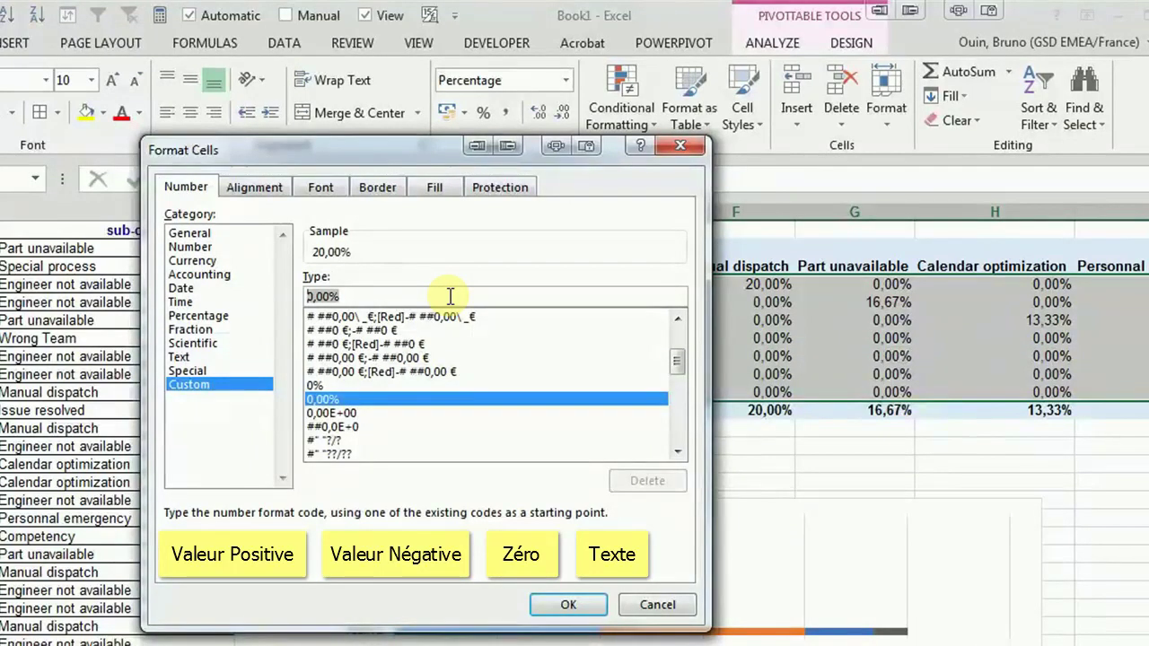
type("0,")
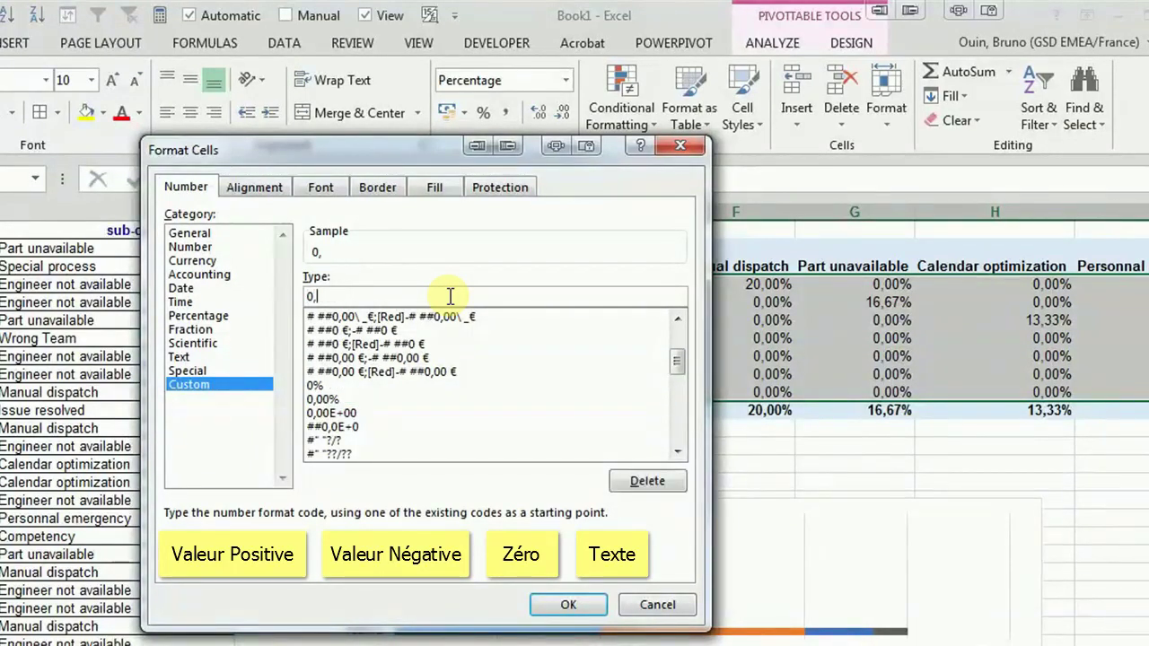
type("0%;;\"")
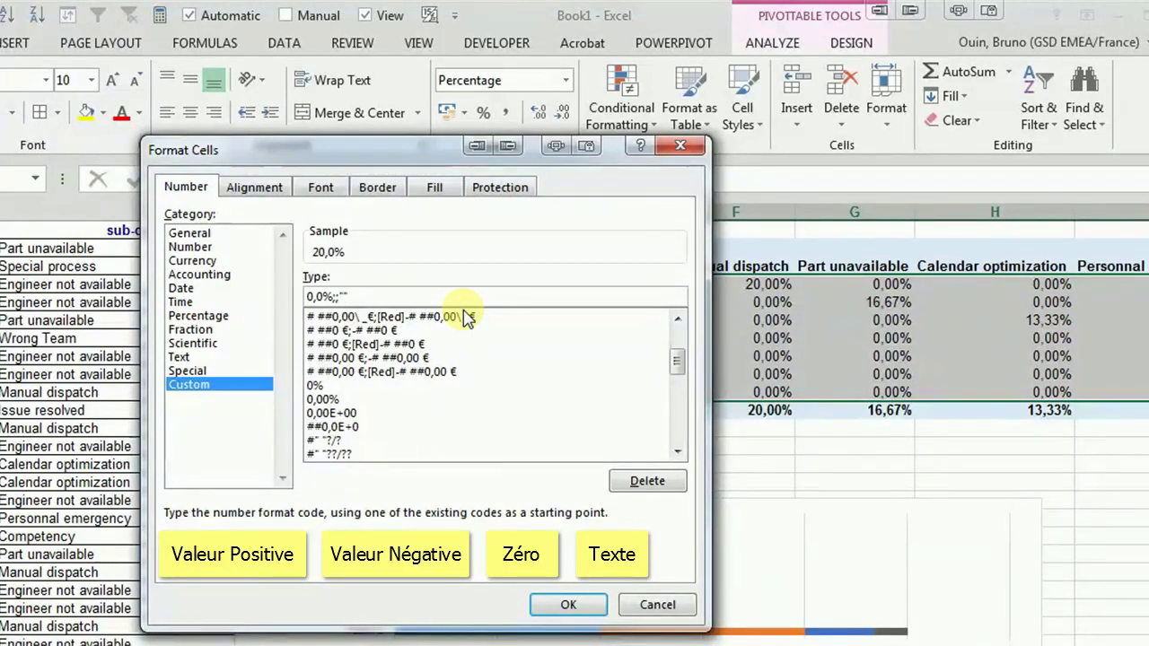
key("BackSpace")
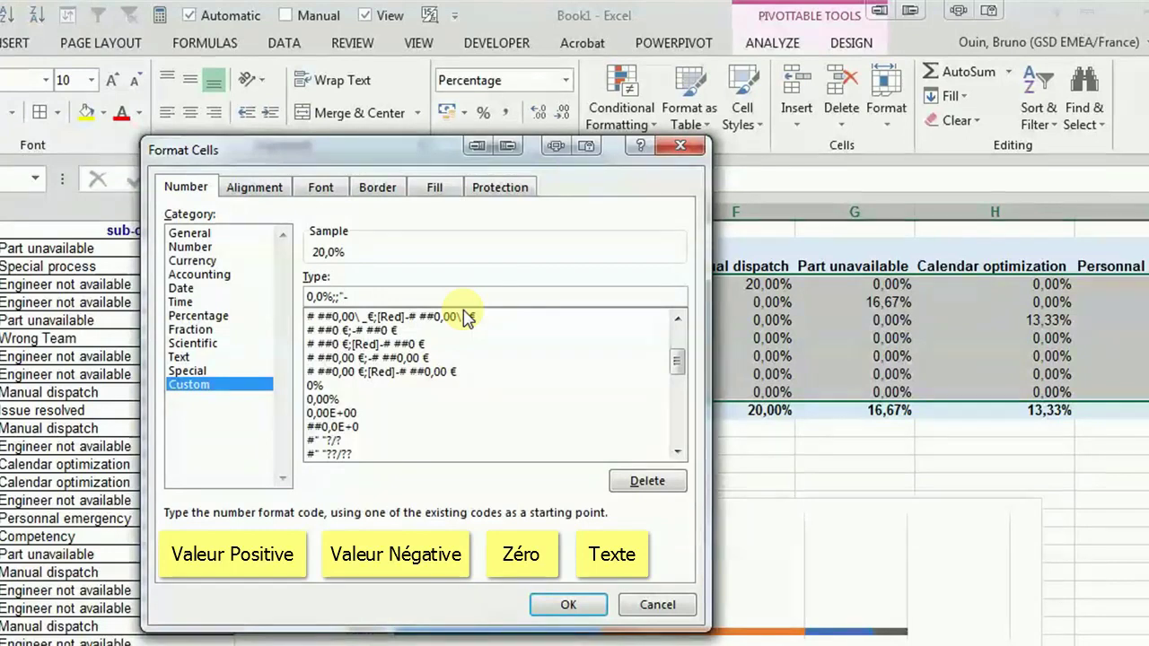
type("-\"")
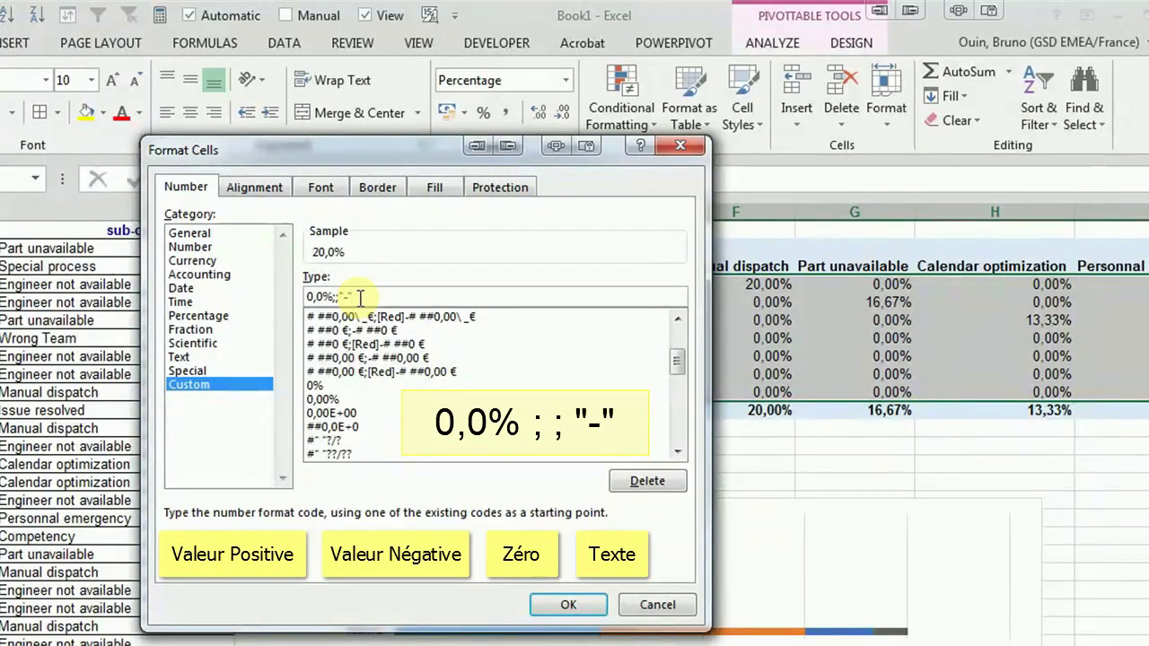
left_click(561, 605)
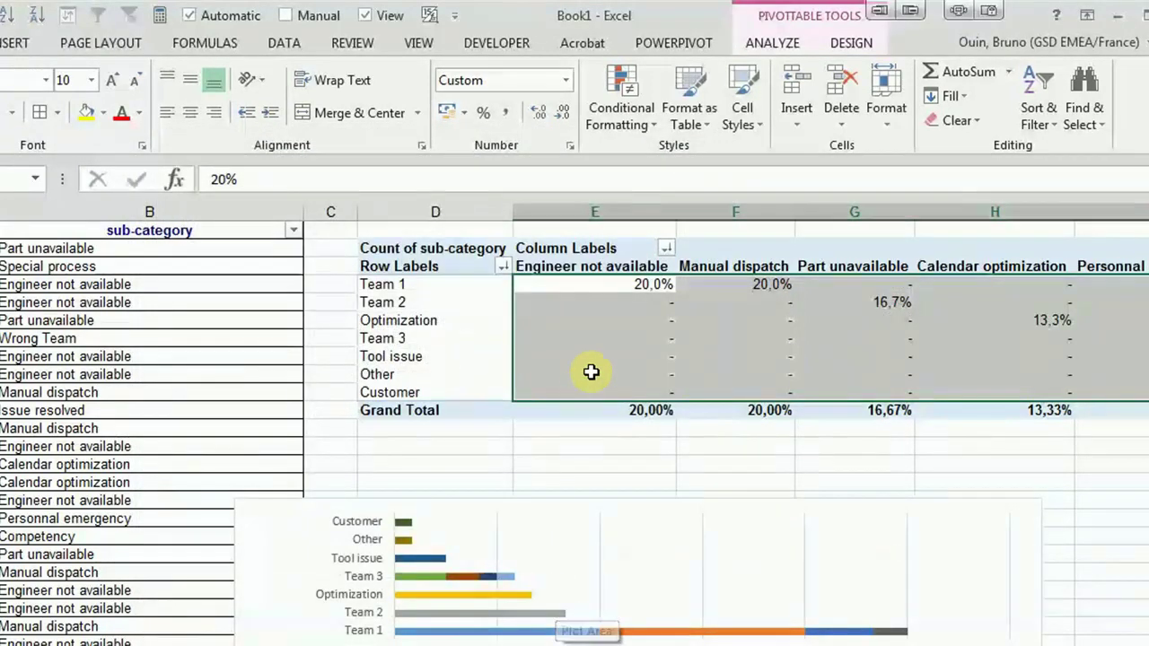
- Move the PivotChart up over the PivotTable so its whole data table can be read
left_click(673, 452)
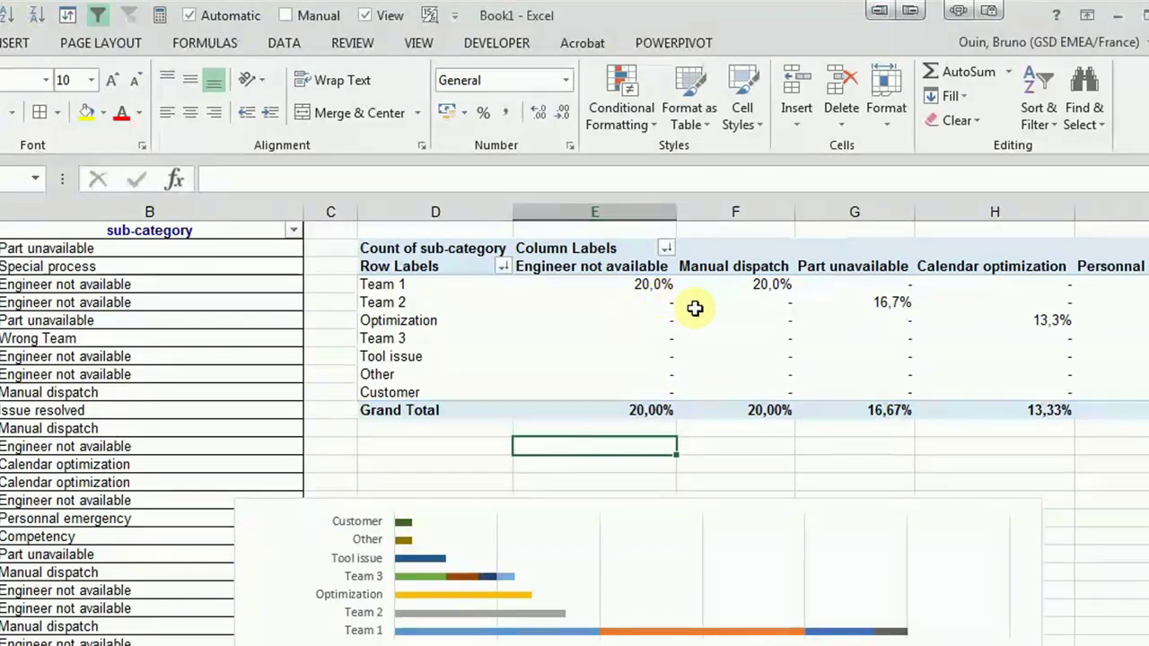
left_click_drag(277, 517, 230, 242)
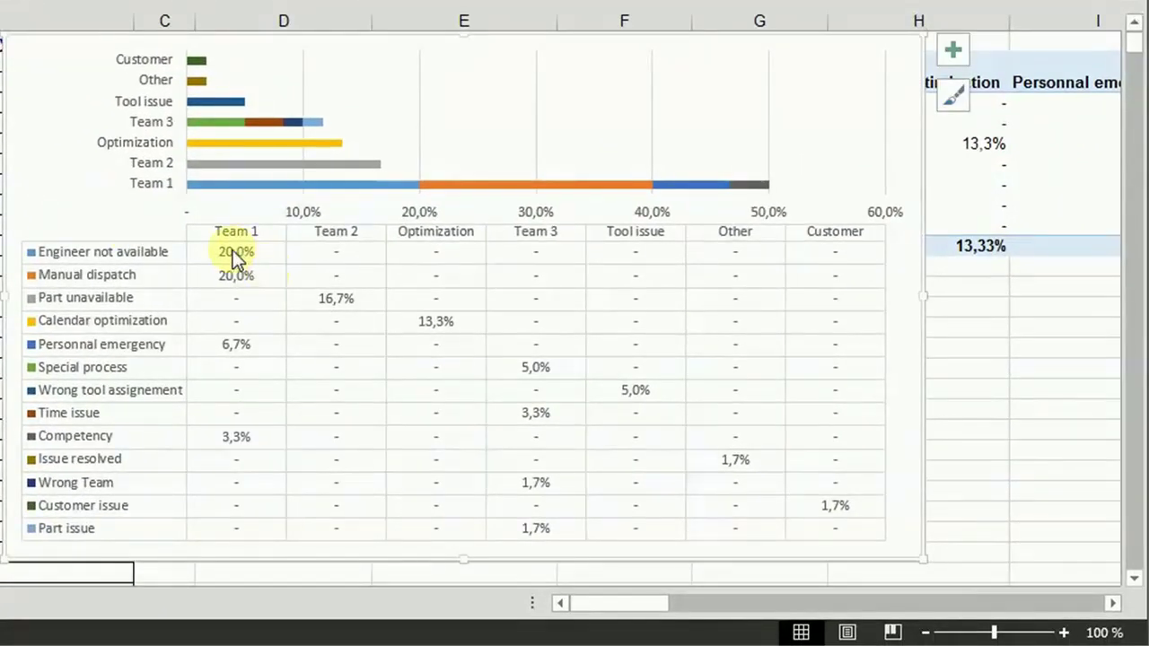